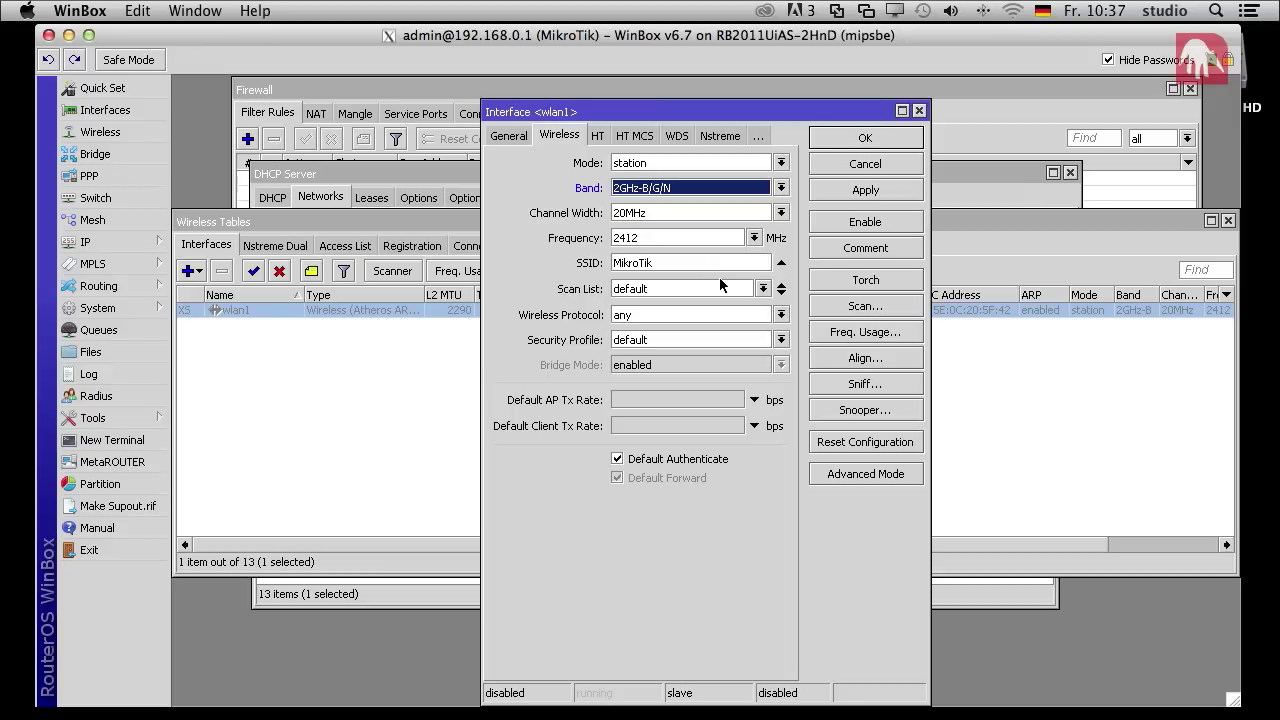
- Scan for nearby access points on wlan1, and view the Wireless Sniffer for the same interface
{"action": "left_click", "coordinate": [845, 310]}
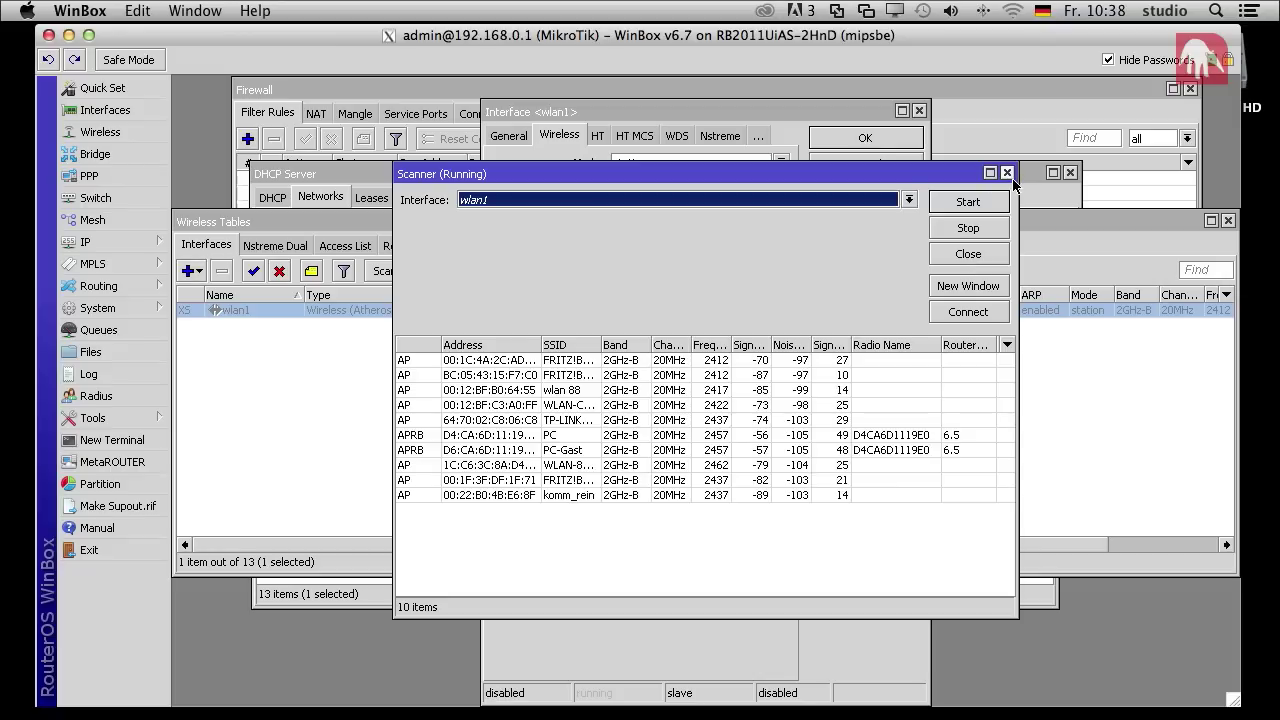
{"action": "left_click", "coordinate": [1007, 173]}
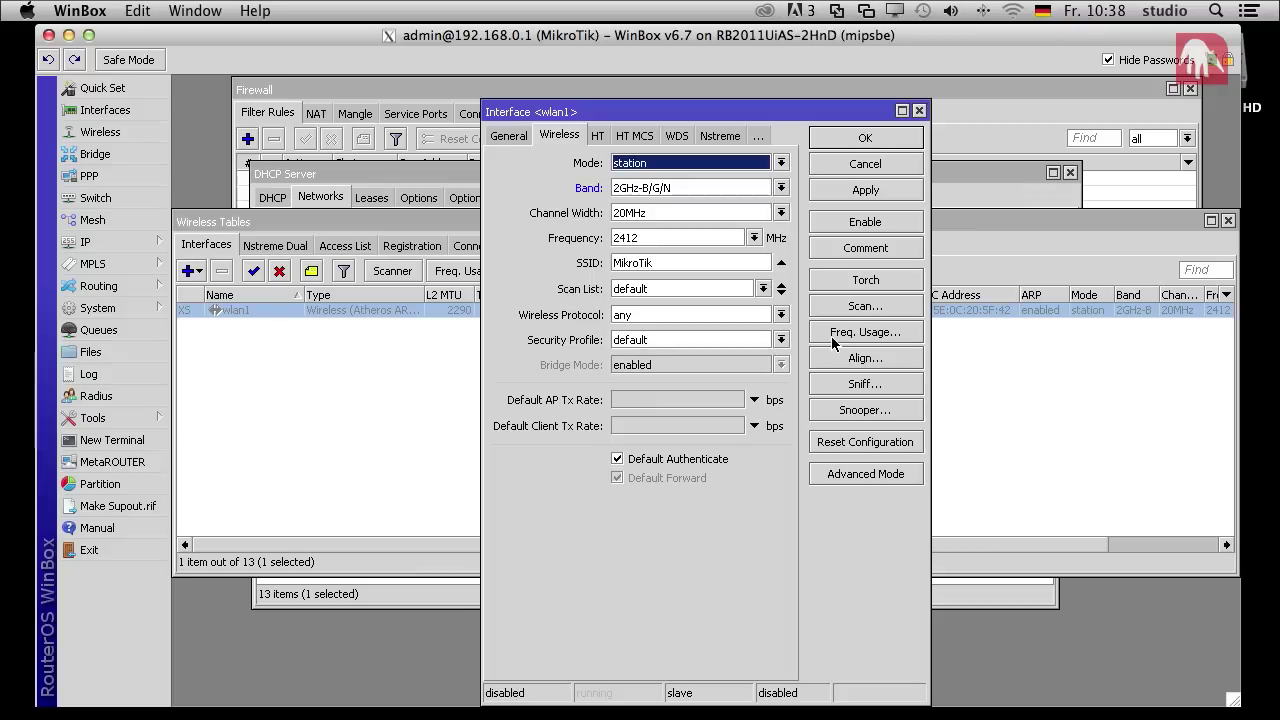
{"action": "left_click", "coordinate": [852, 388]}
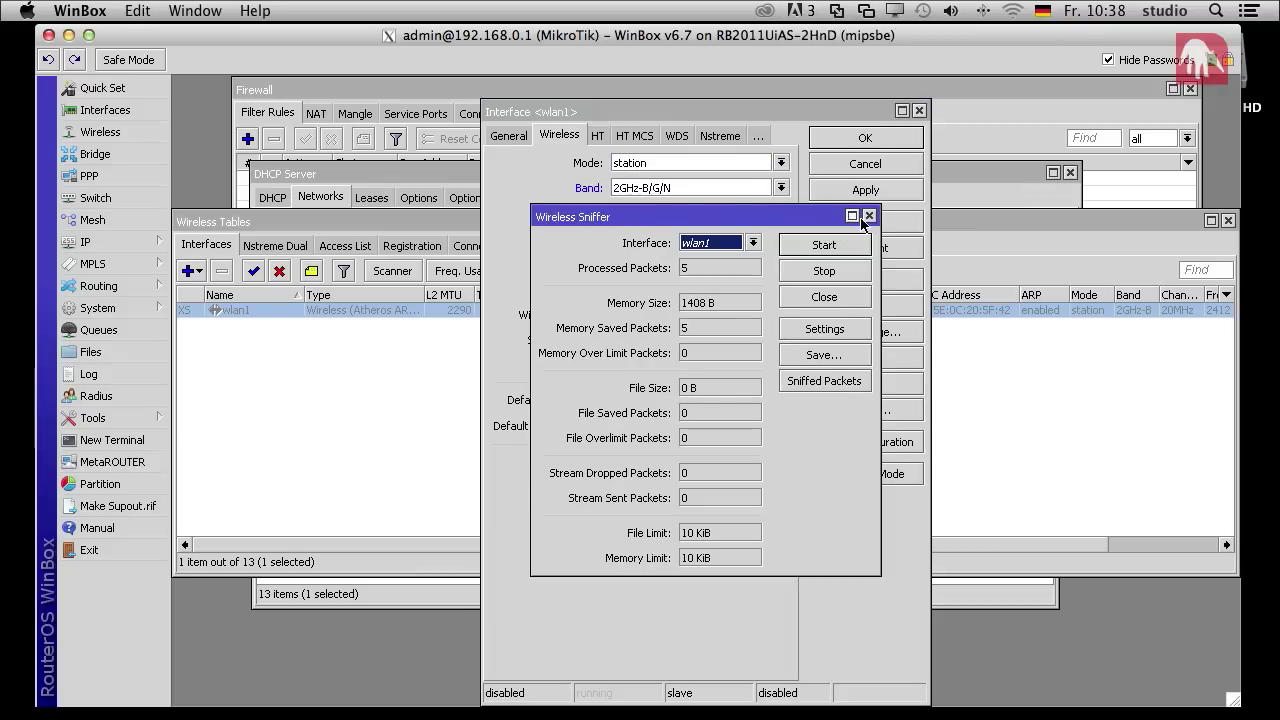
{"action": "left_click", "coordinate": [868, 216]}
- Run the Wireless Snooper on wlan1 and show only frequencies to examine how busy each channel is
{"action": "left_click", "coordinate": [845, 408]}
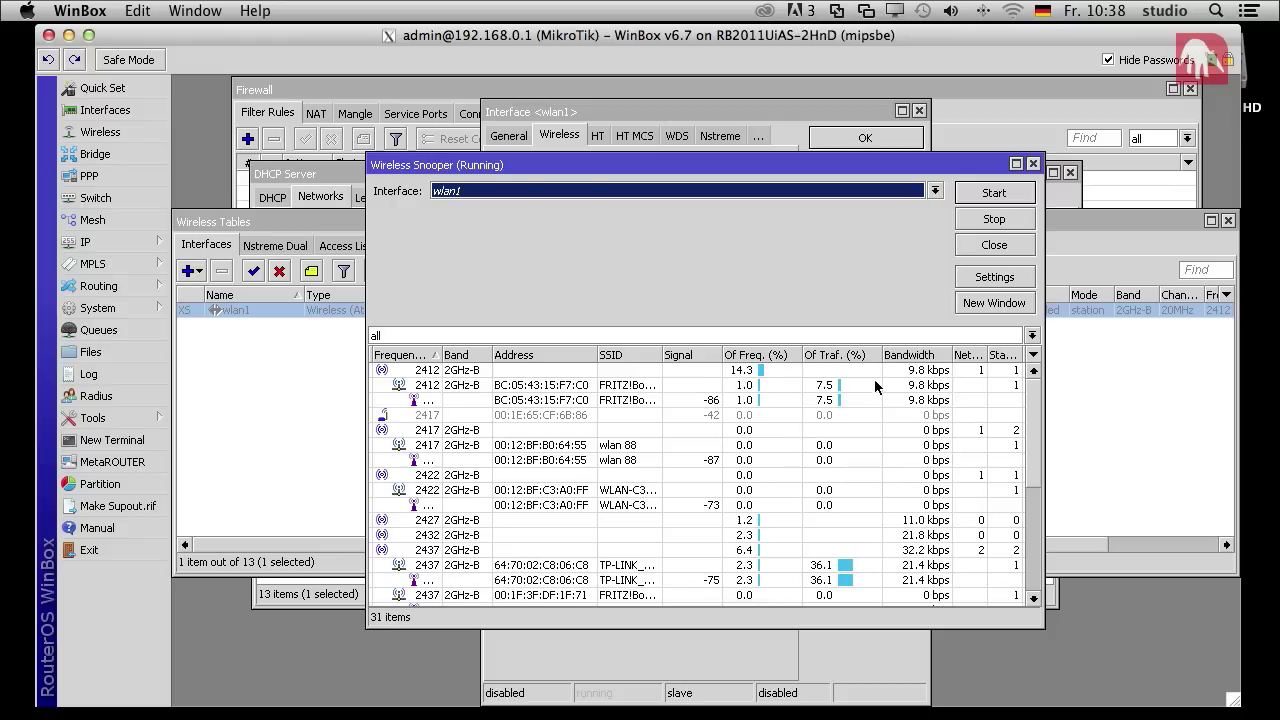
{"action": "left_click", "coordinate": [1034, 338]}
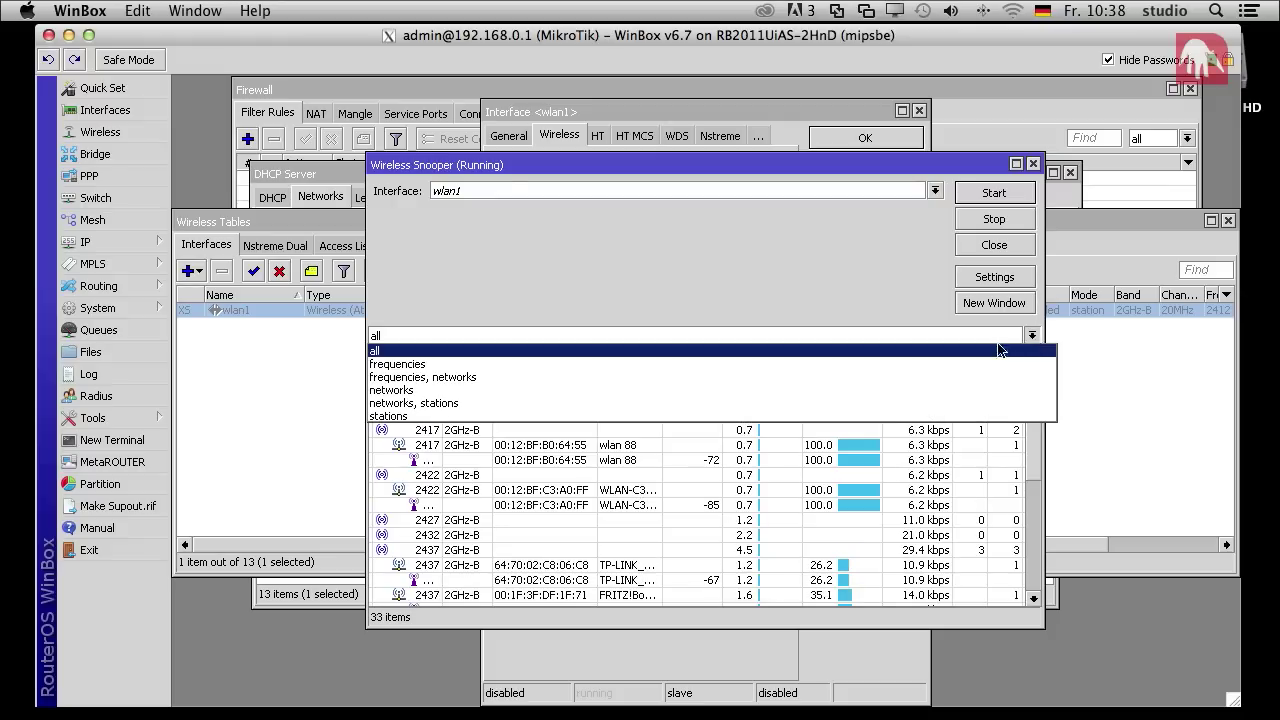
{"action": "left_click", "coordinate": [404, 366]}
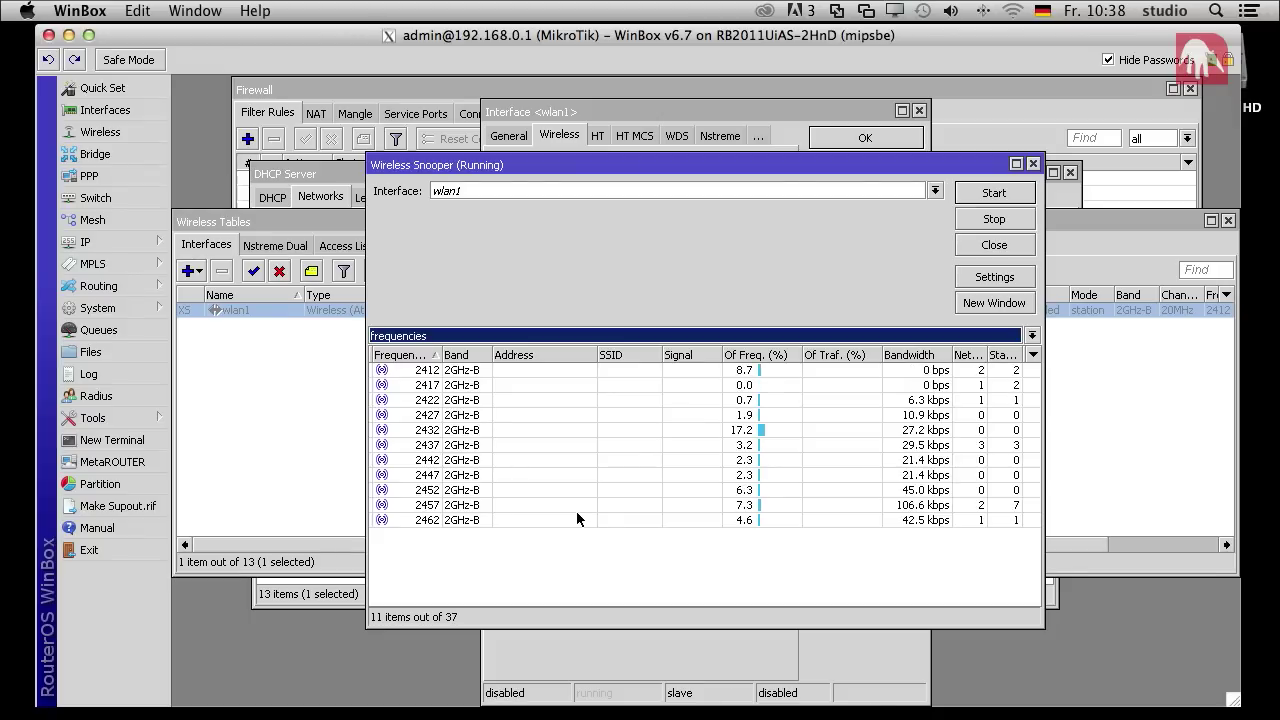
{"action": "left_click", "coordinate": [464, 403]}
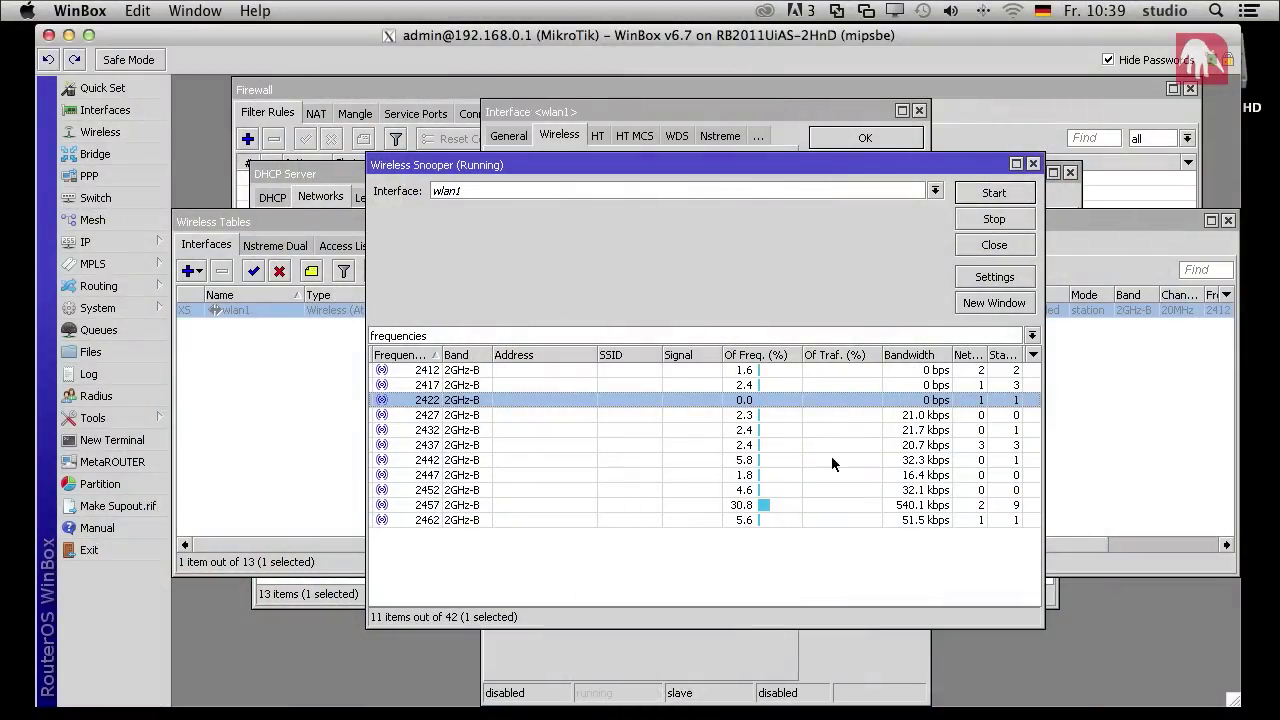
- Show all snooper entries, look through the networks and stations per frequency, and stop and close the snooper
{"action": "left_click", "coordinate": [842, 336]}
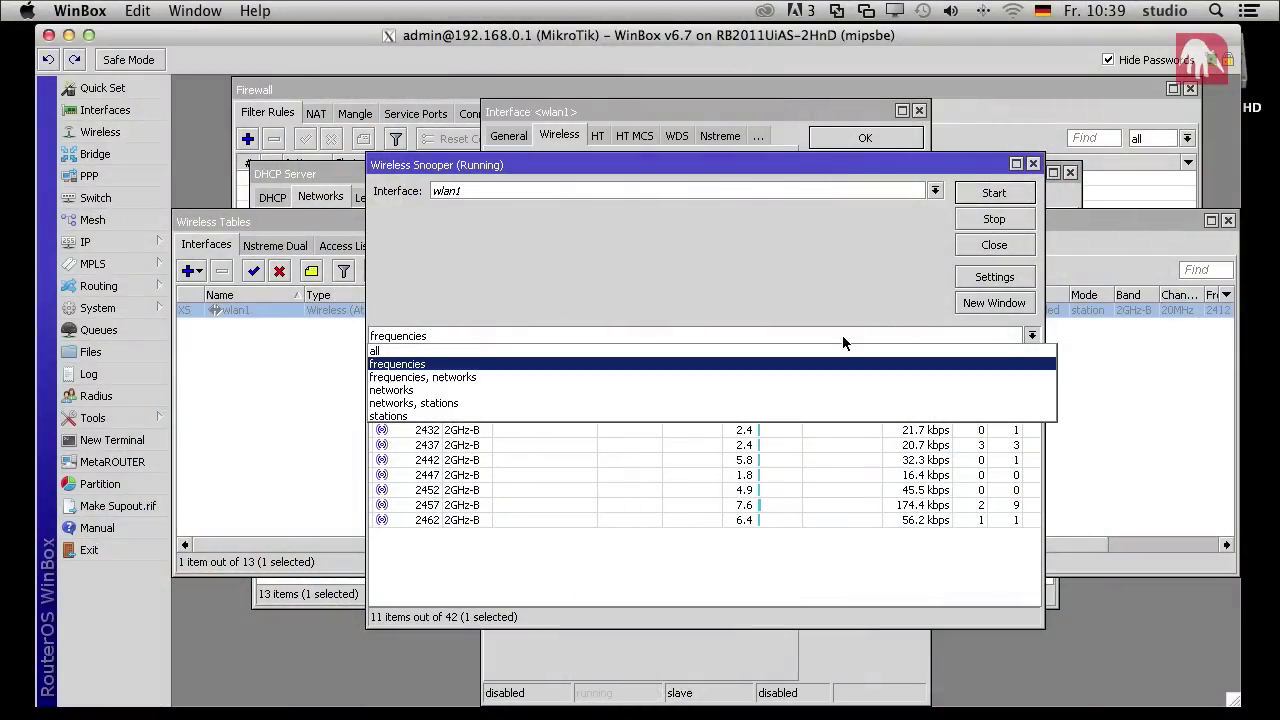
{"action": "left_click", "coordinate": [650, 351]}
{"action": "scroll", "coordinate": [733, 457], "scroll_direction": "down", "scroll_amount": 5}
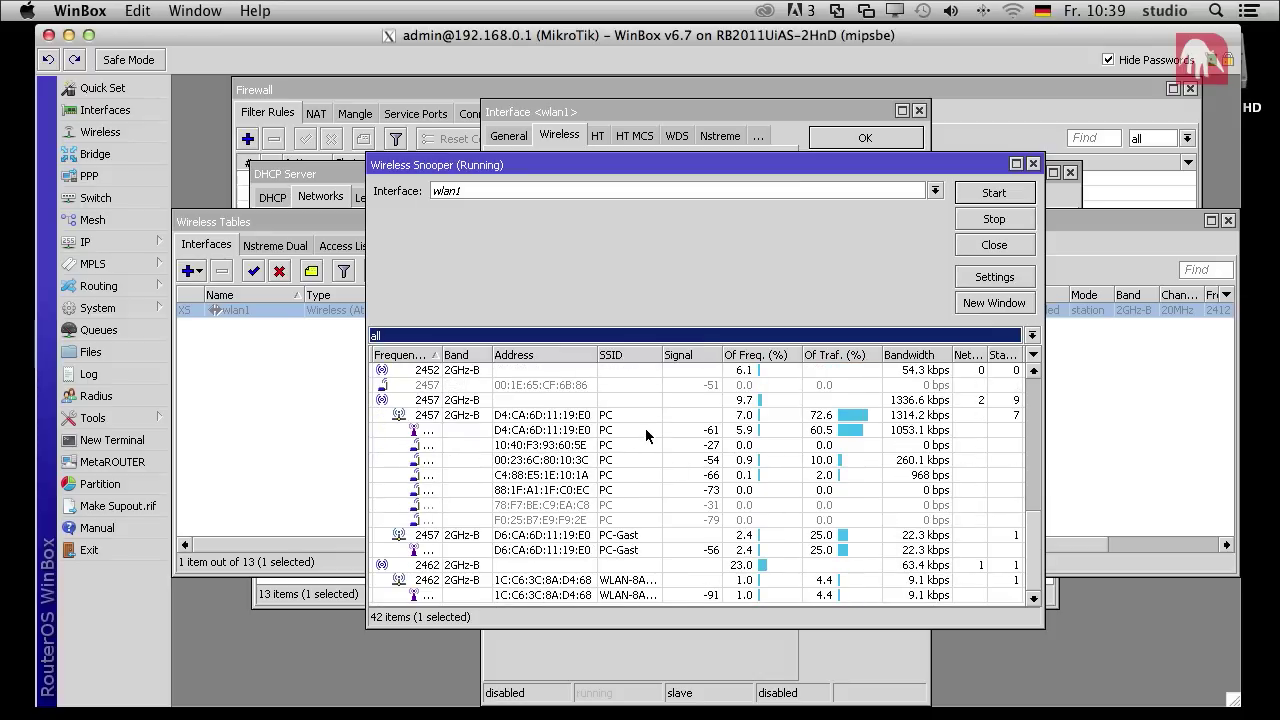
{"action": "scroll", "coordinate": [645, 428], "scroll_direction": "up", "scroll_amount": 6}
{"action": "scroll", "coordinate": [645, 435], "scroll_direction": "up", "scroll_amount": 3}
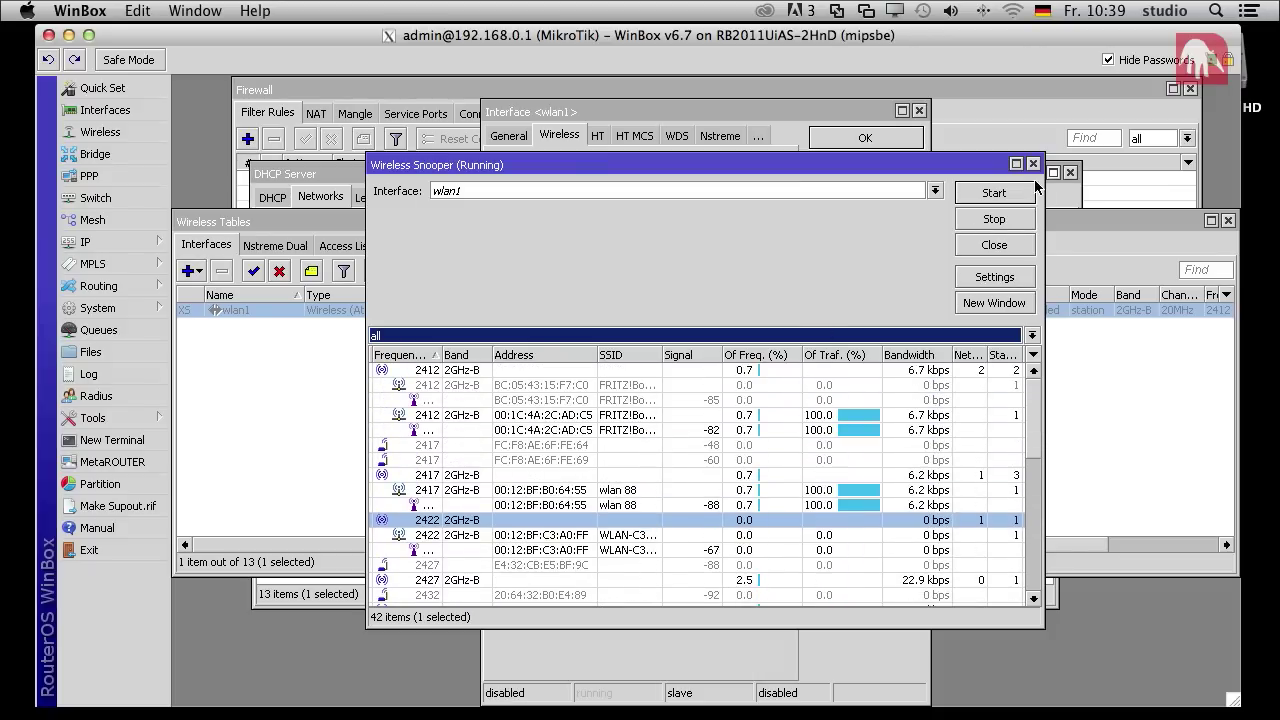
{"action": "left_click", "coordinate": [1018, 223]}
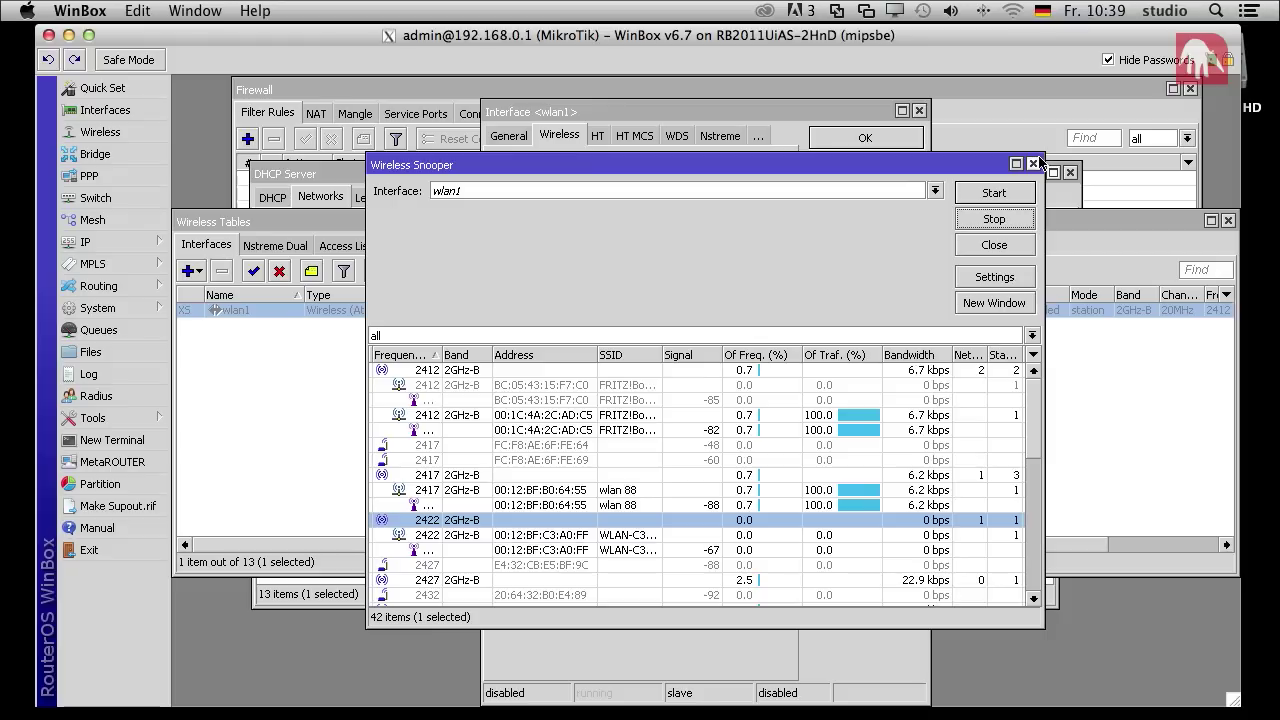
{"action": "left_click", "coordinate": [1034, 163]}
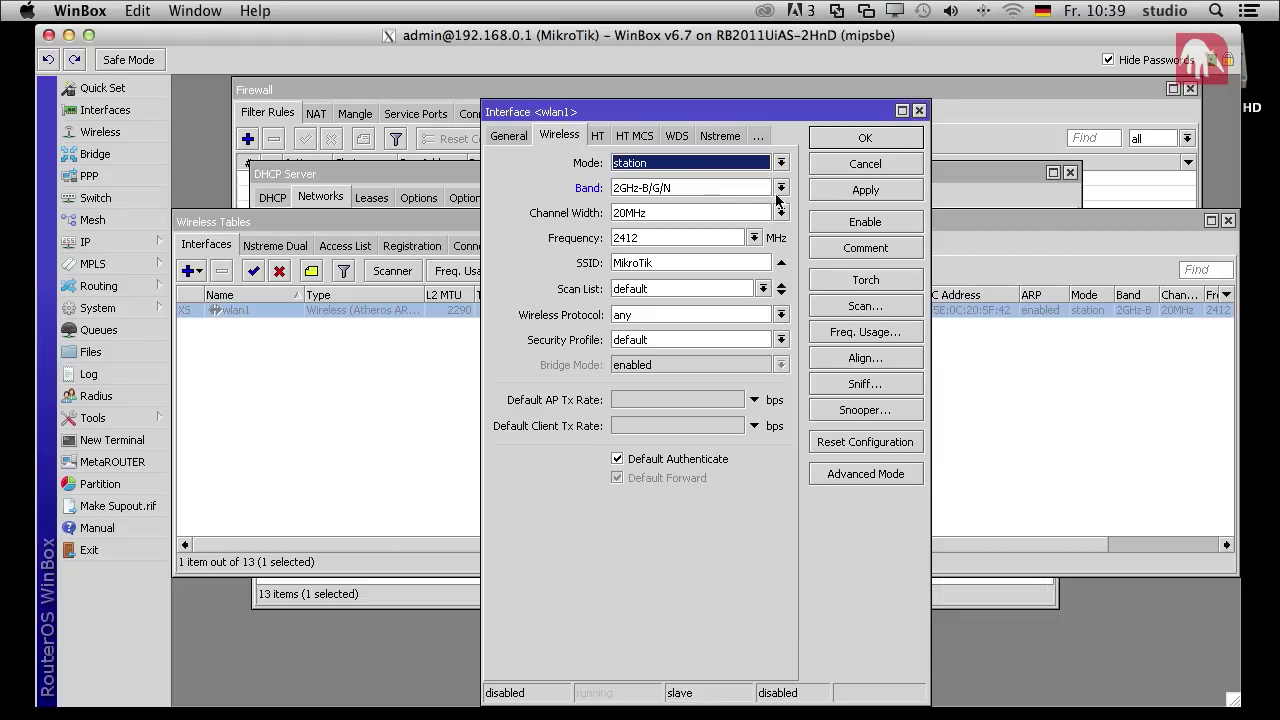
- Set the wlan1 mode to ap bridge and its channel width to 20/40MHz HT Above
{"action": "left_click", "coordinate": [707, 164]}
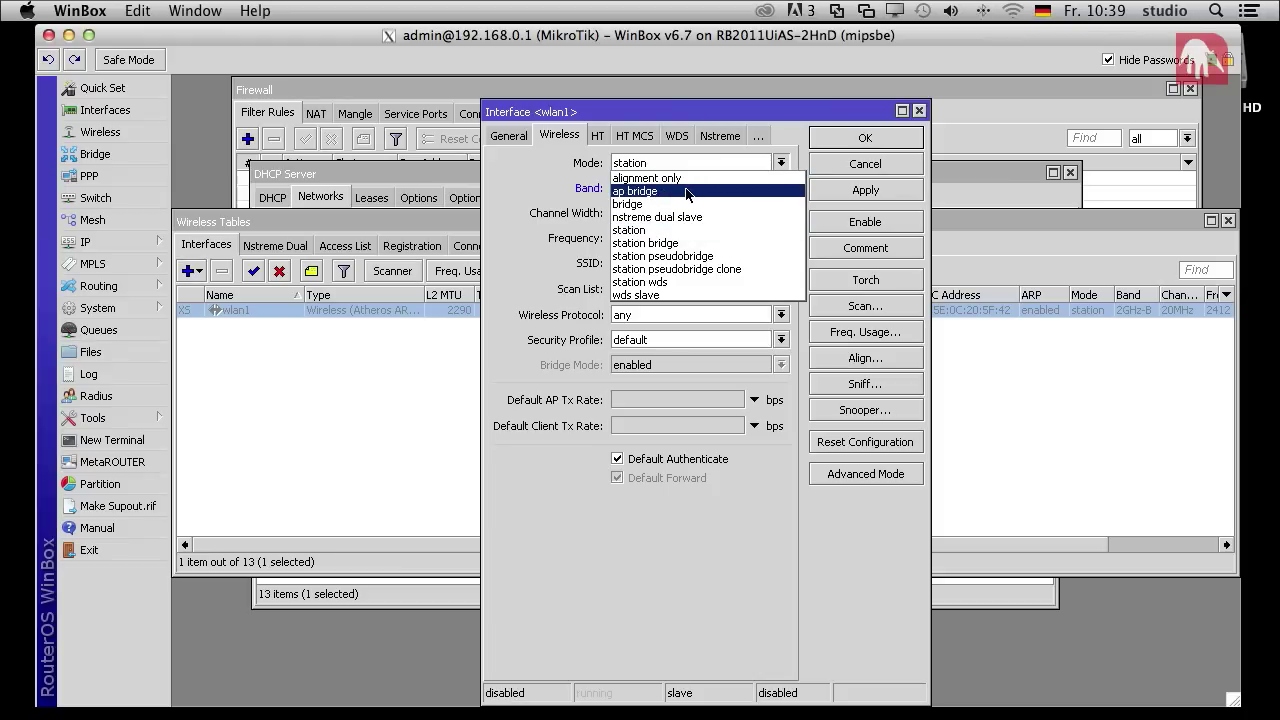
{"action": "left_click", "coordinate": [686, 192]}
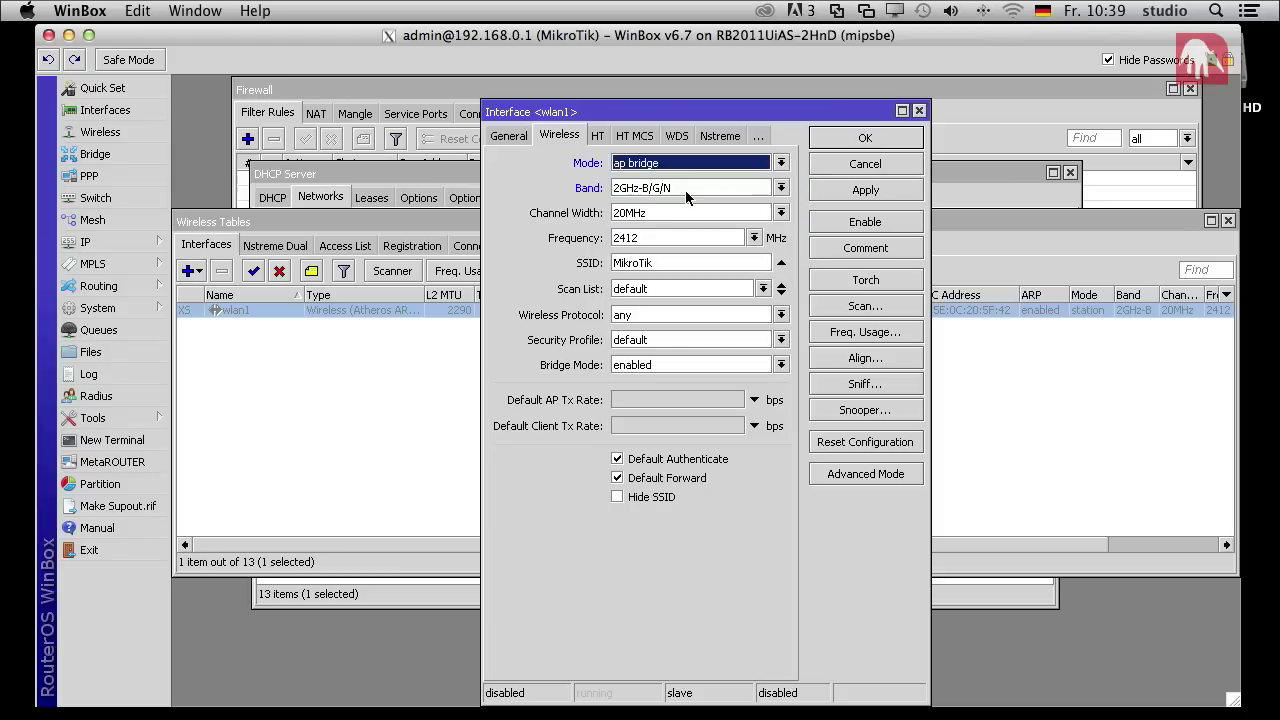
{"action": "left_click", "coordinate": [685, 190]}
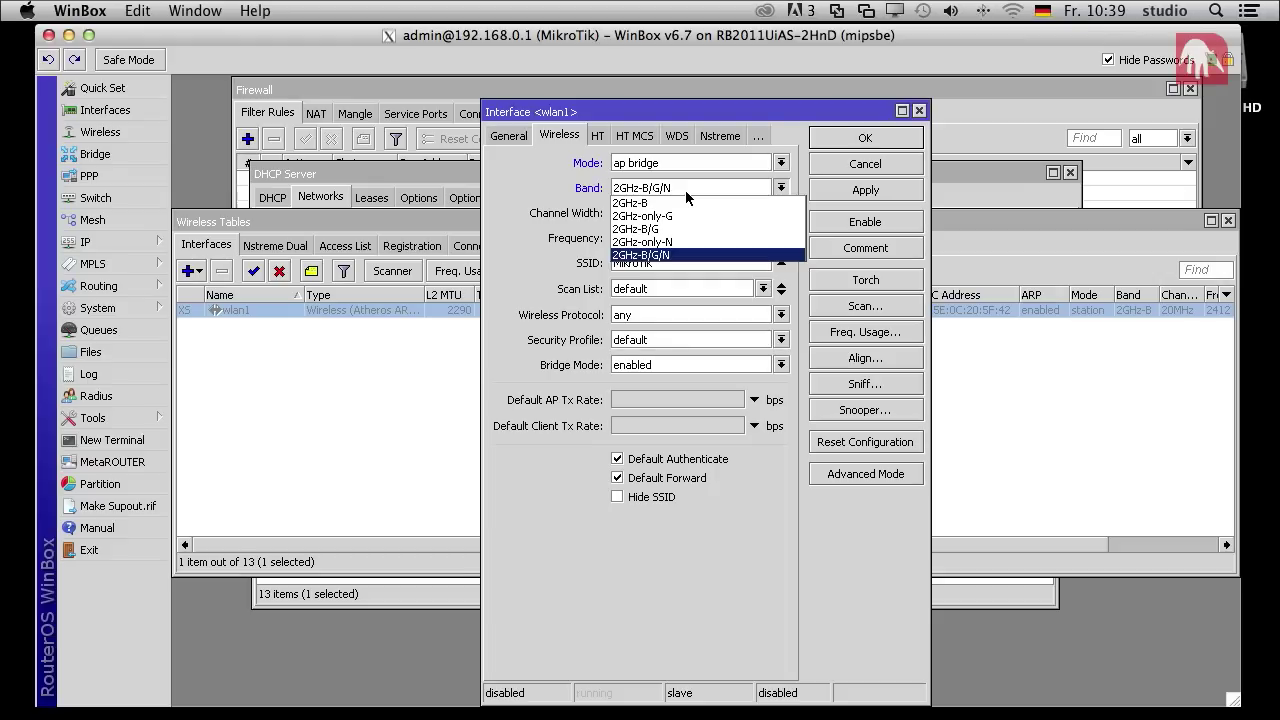
{"action": "left_click", "coordinate": [685, 189]}
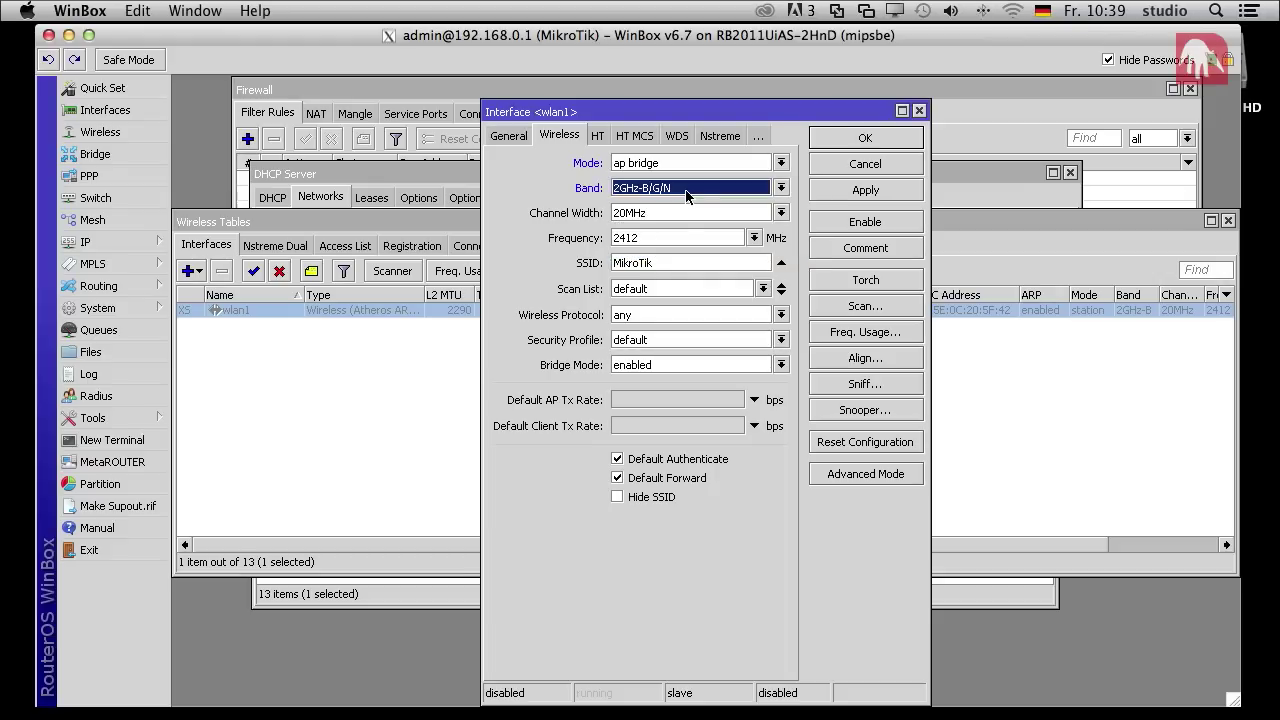
{"action": "left_click", "coordinate": [678, 214]}
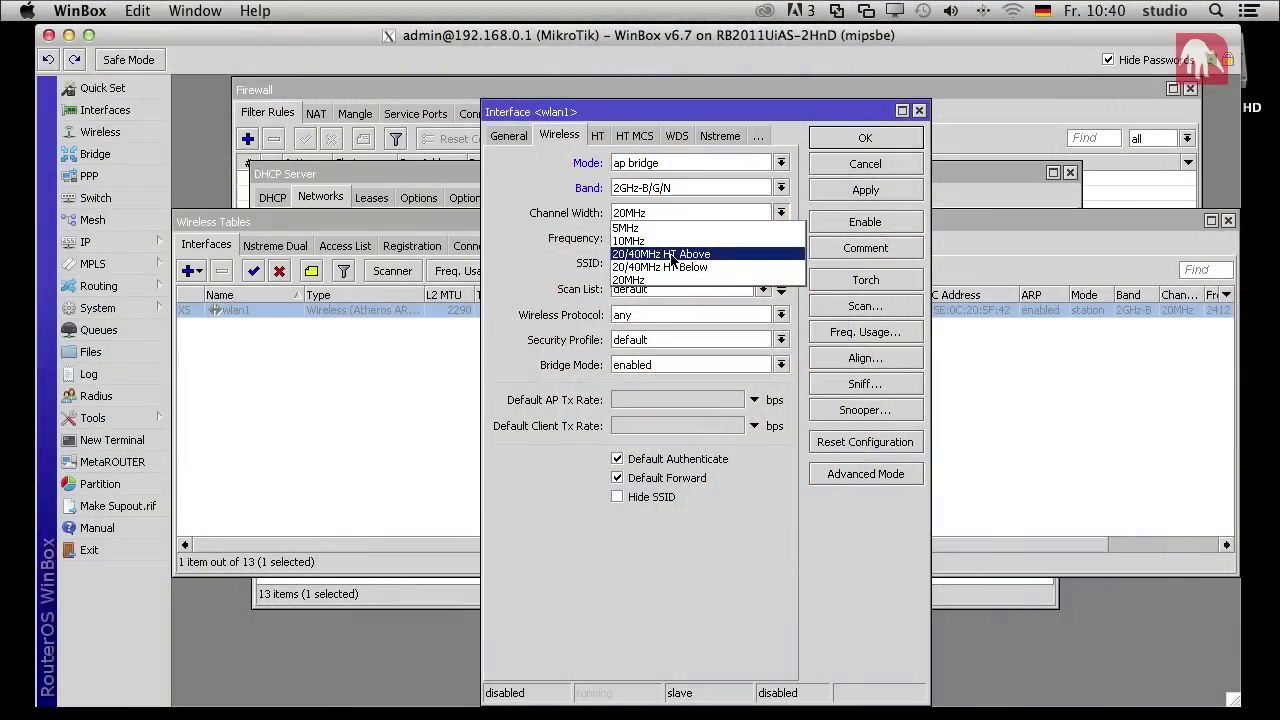
{"action": "left_click", "coordinate": [671, 256]}
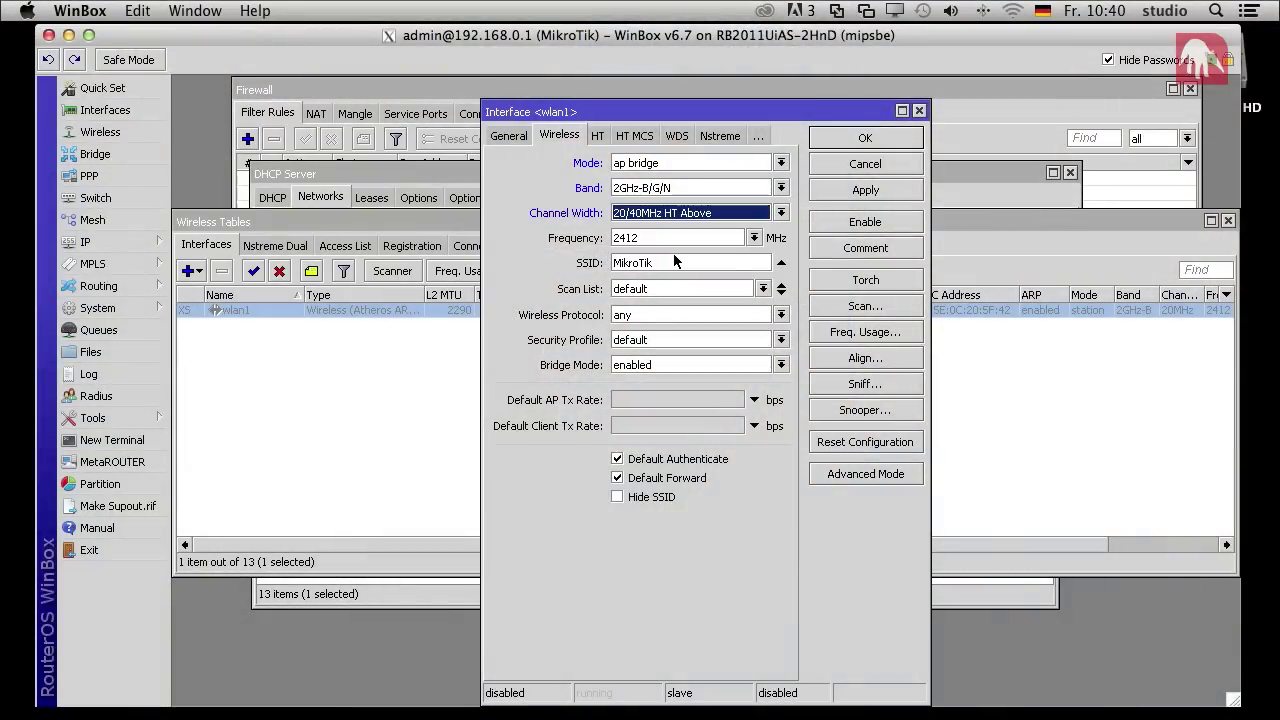
- Set the wlan1 frequency to 2417 MHz and the SSID to homeoffice, and save the interface settings
{"action": "left_click", "coordinate": [756, 239]}
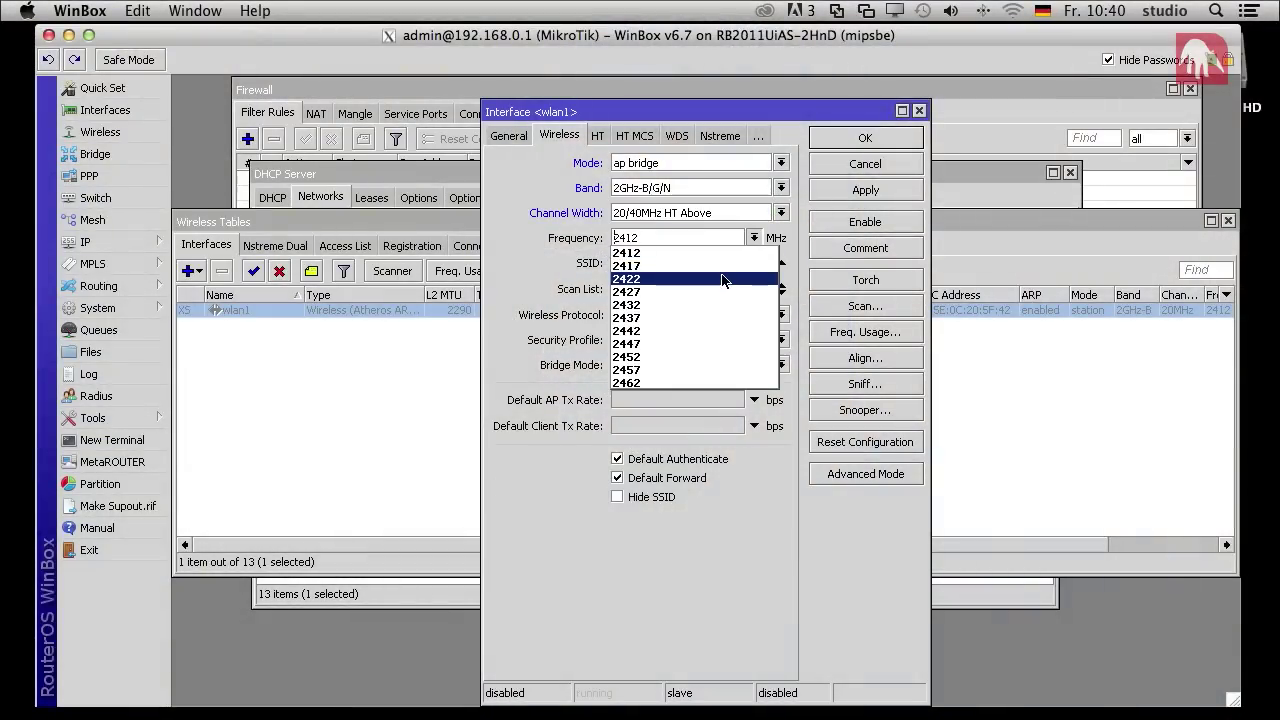
{"action": "left_click", "coordinate": [724, 266]}
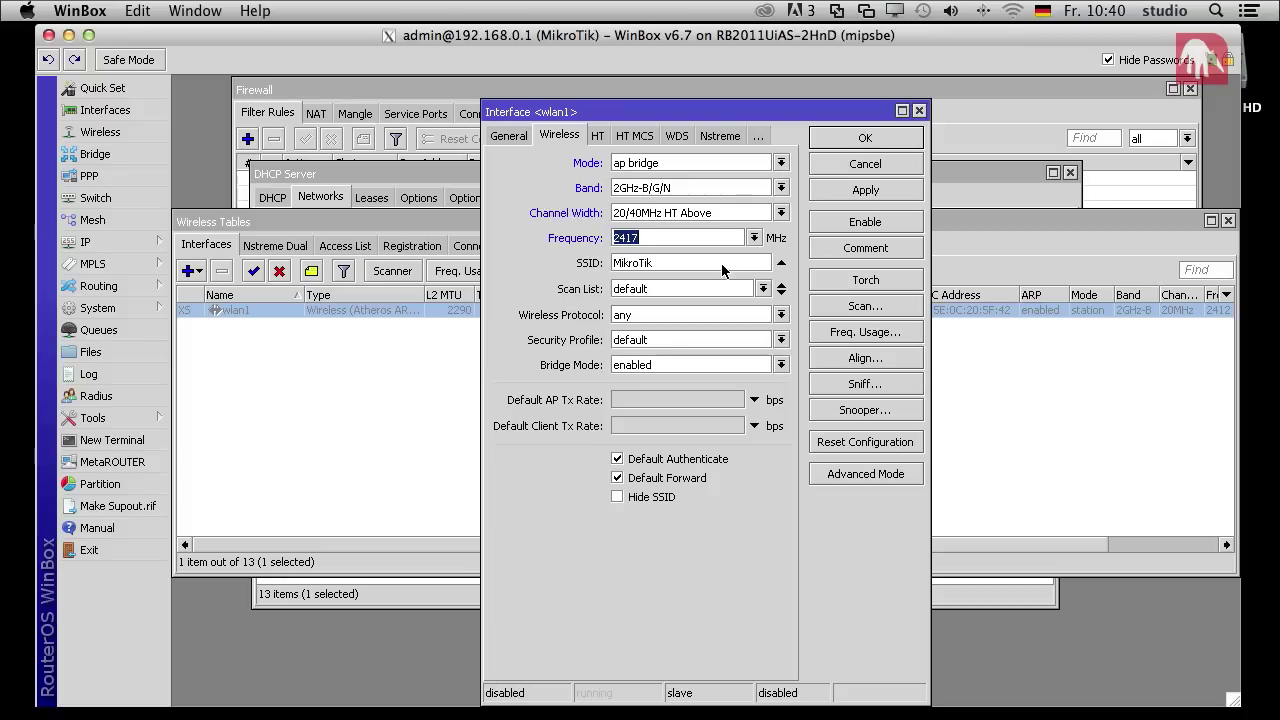
{"action": "key", "text": "Tab"}
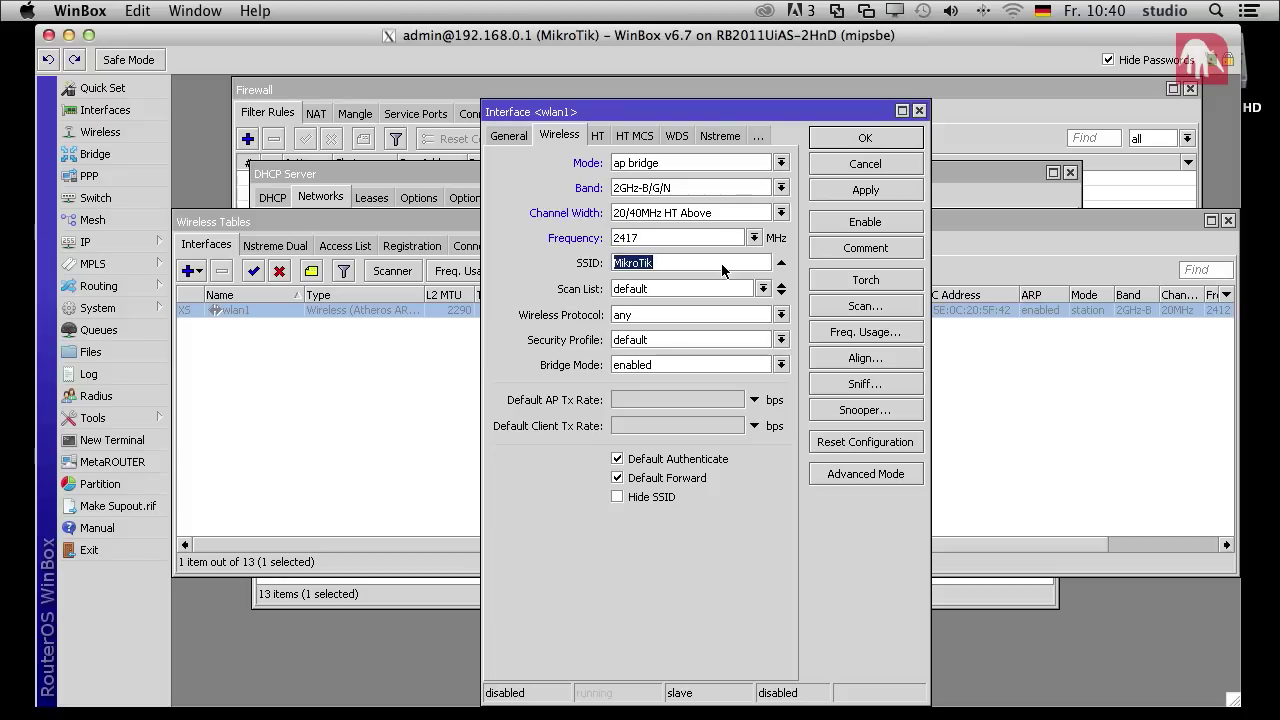
{"action": "type", "text": "homeoffice"}
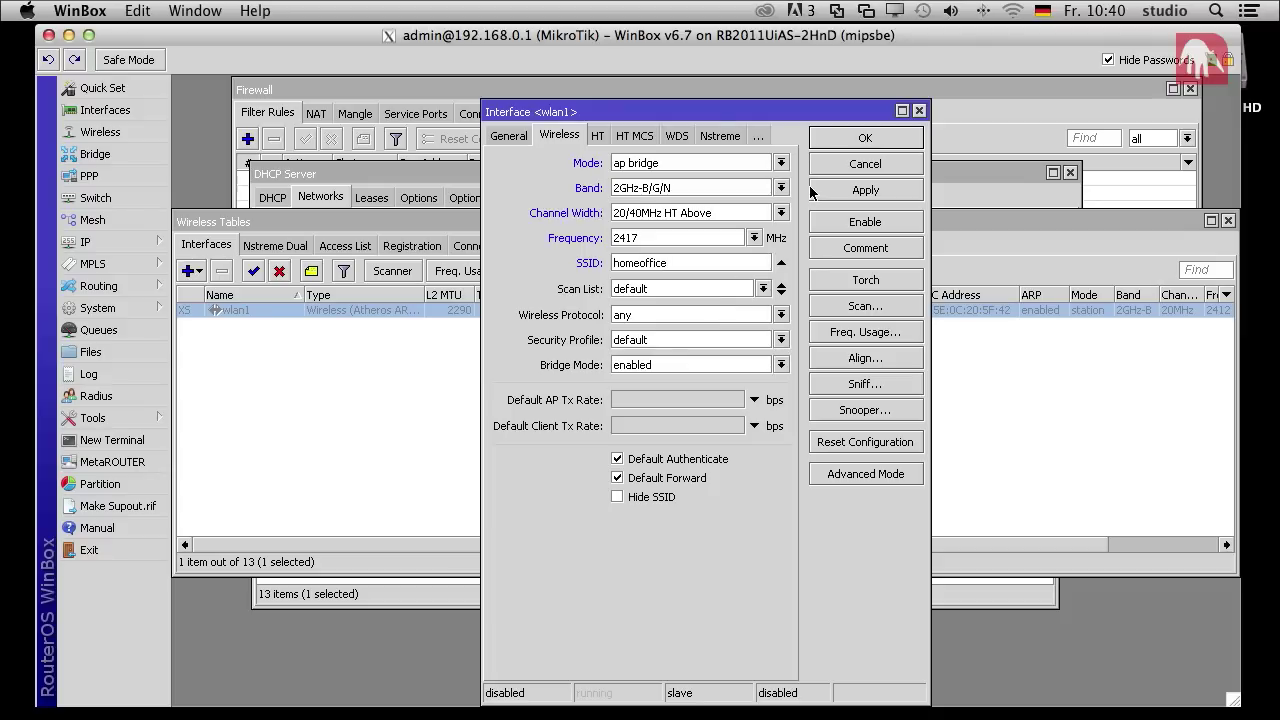
{"action": "left_click", "coordinate": [886, 140]}
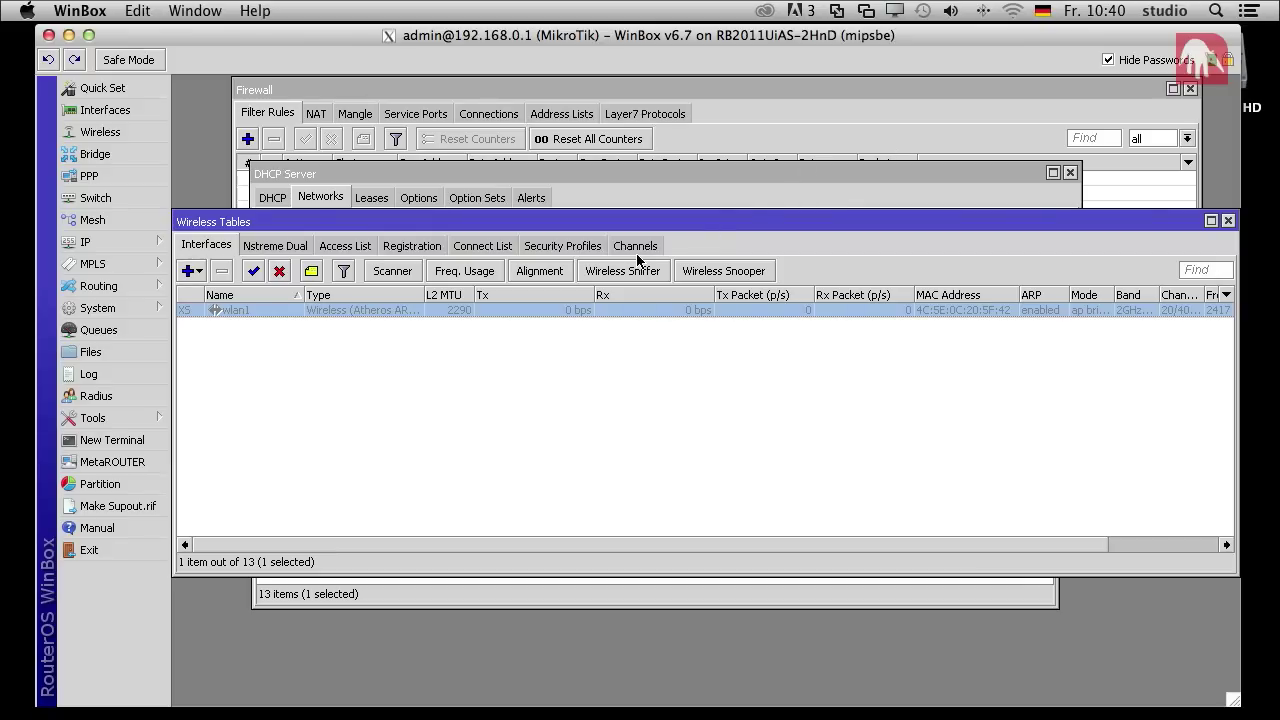
- Create a wireless security profile named wlan1 with WPA PSK disabled, leaving WPA2 PSK as the only authentication type
{"action": "left_click", "coordinate": [585, 244]}
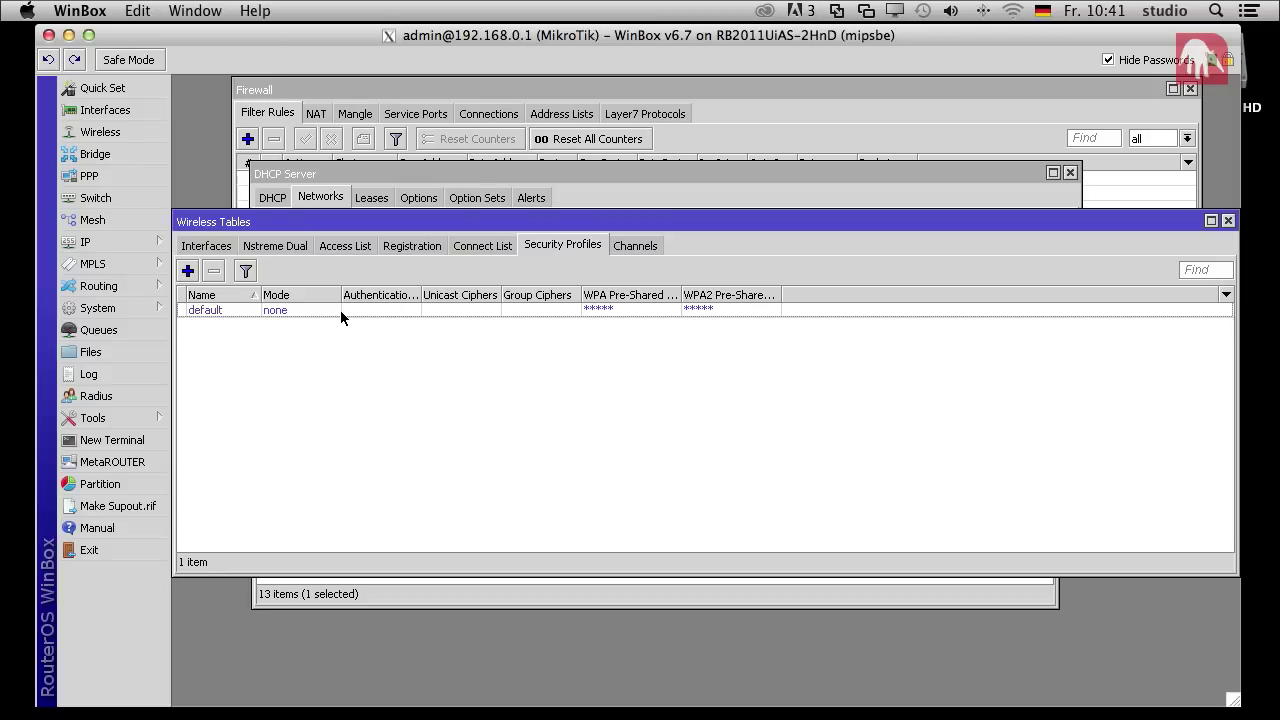
{"action": "left_click", "coordinate": [189, 272]}
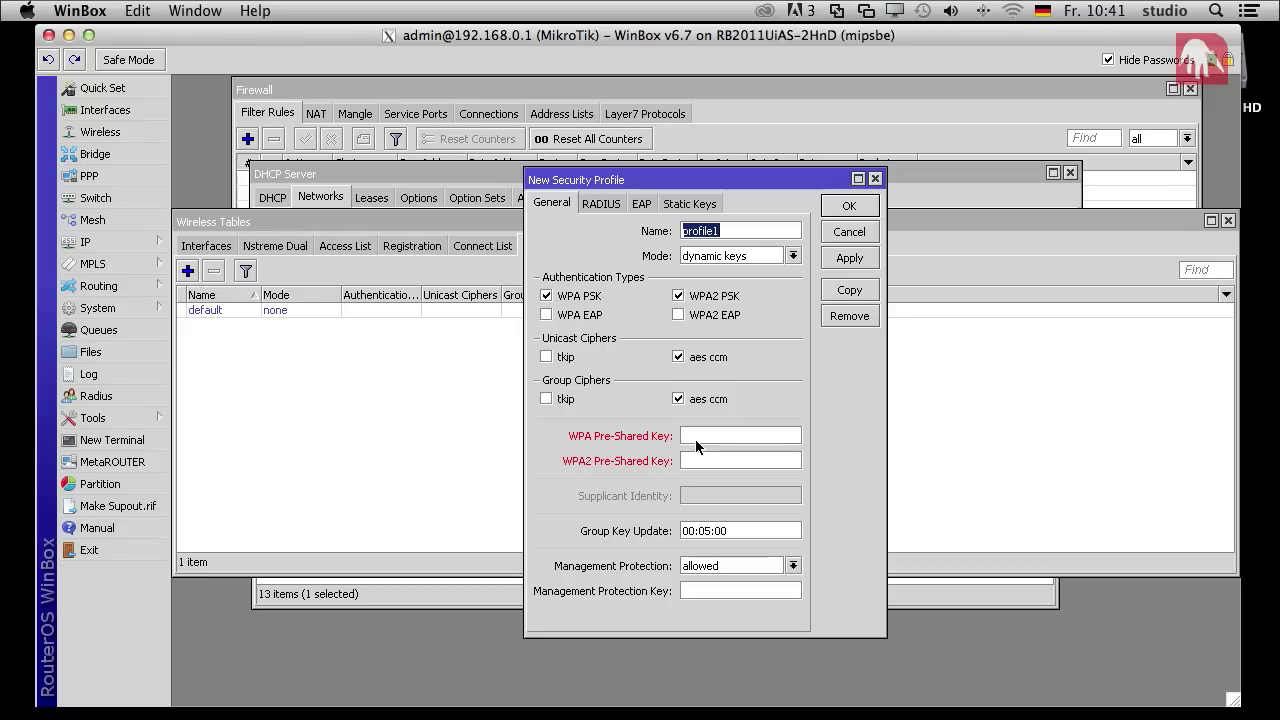
{"action": "type", "text": "wlan1"}
{"action": "left_click", "coordinate": [562, 299]}
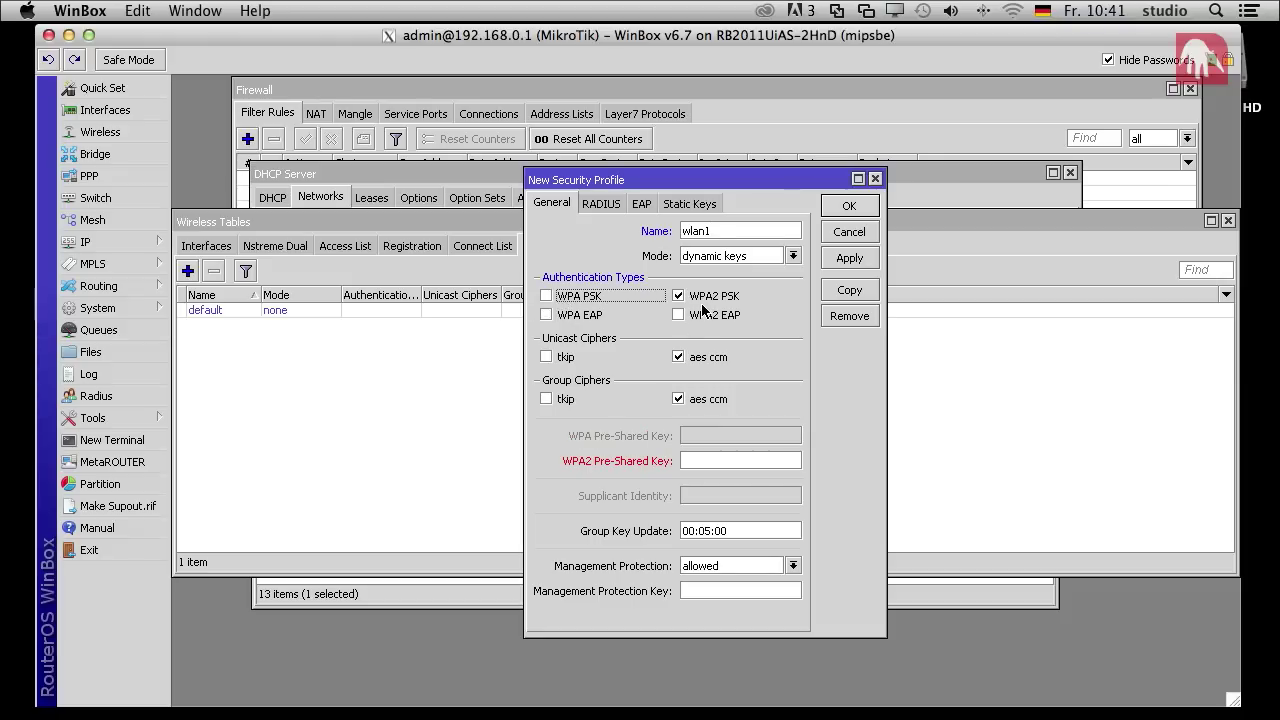
- Enter the WPA2 pre-shared key in the new security profile, turn off password hiding and save the profile
{"action": "left_click", "coordinate": [689, 460]}
{"action": "type", "text": "*********"}
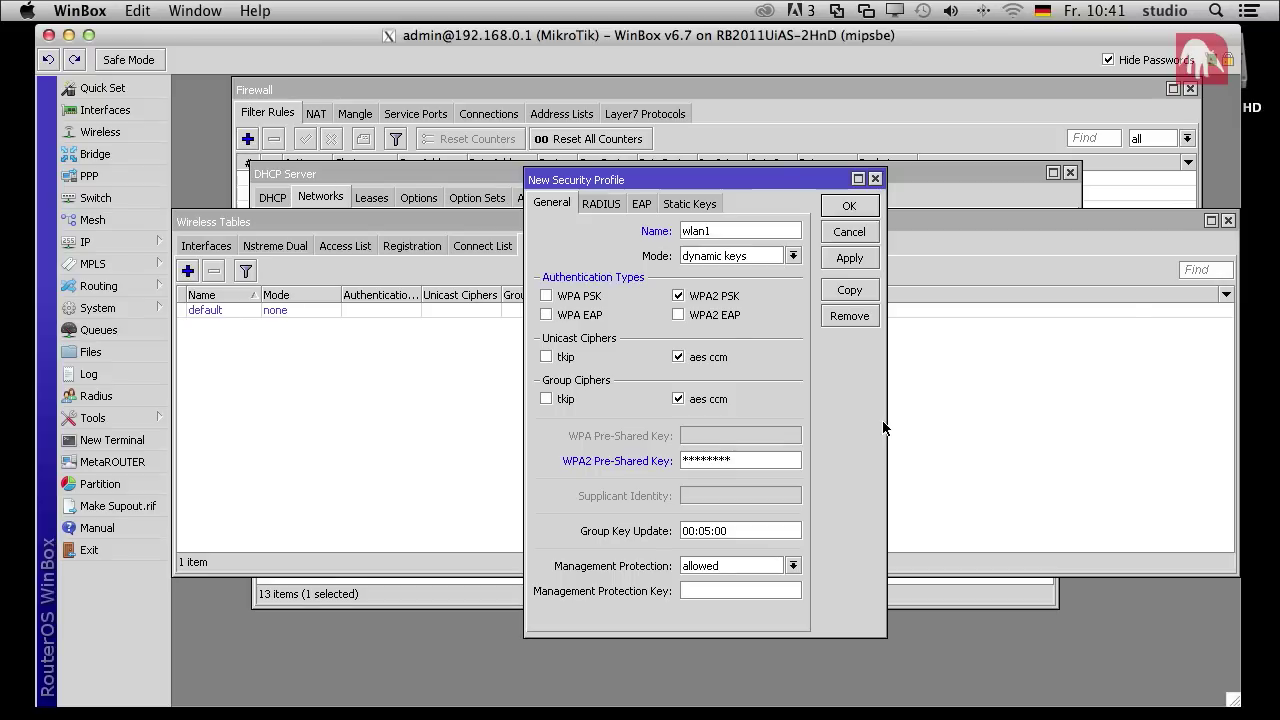
{"action": "left_click", "coordinate": [1108, 60]}
{"action": "left_click", "coordinate": [1108, 60]}
{"action": "left_click", "coordinate": [1108, 60]}
{"action": "left_click", "coordinate": [850, 207]}
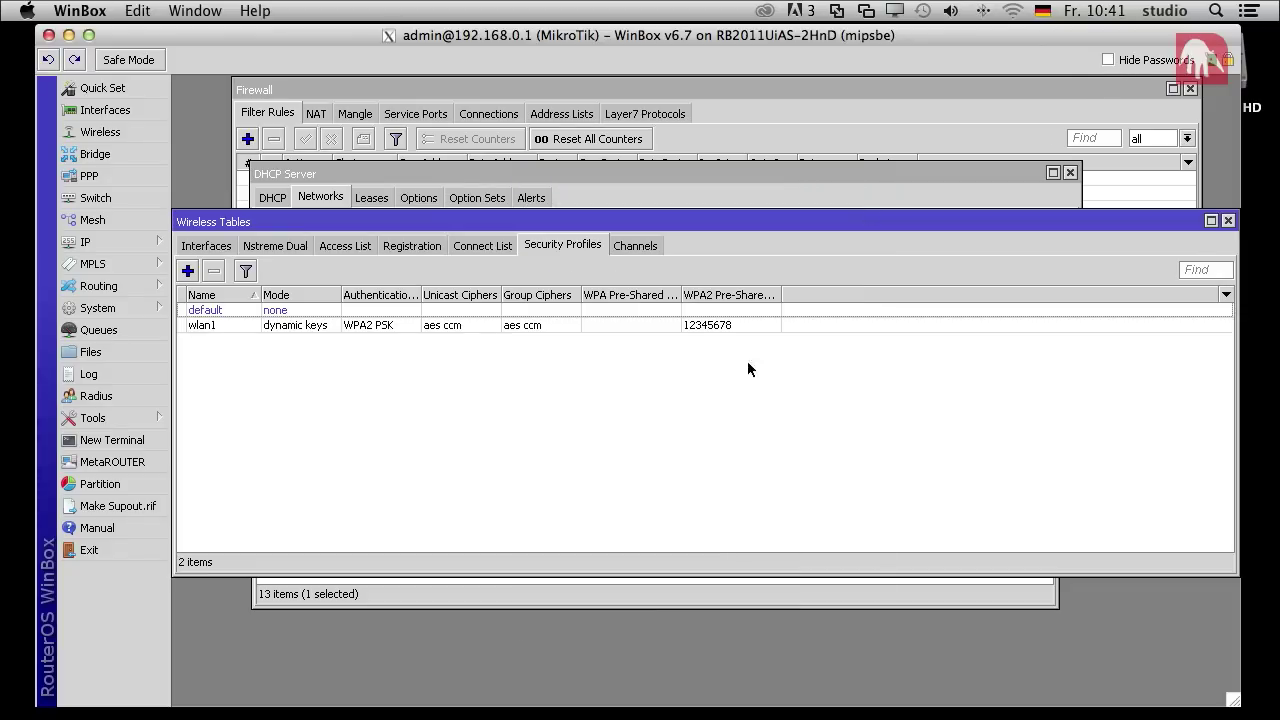
- Assign the wlan1 security profile to the wlan1 wireless interface and apply the change
{"action": "left_click", "coordinate": [214, 246]}
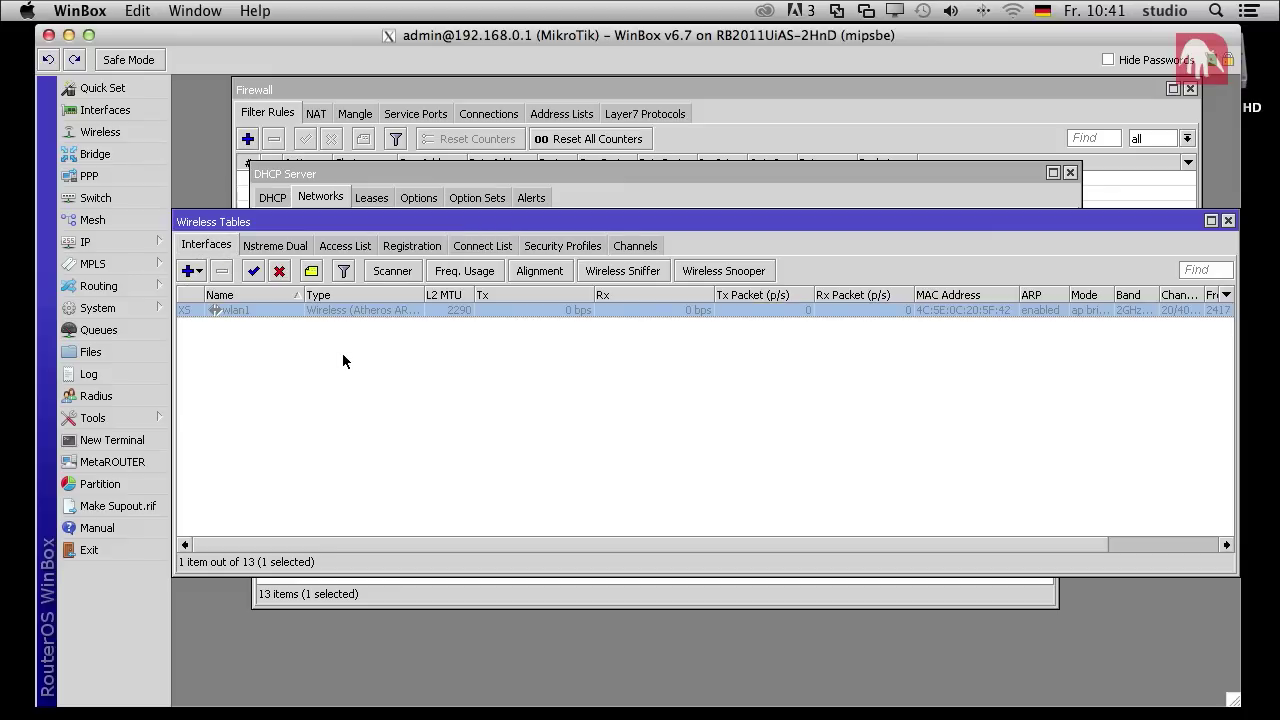
{"action": "double_click", "coordinate": [362, 316]}
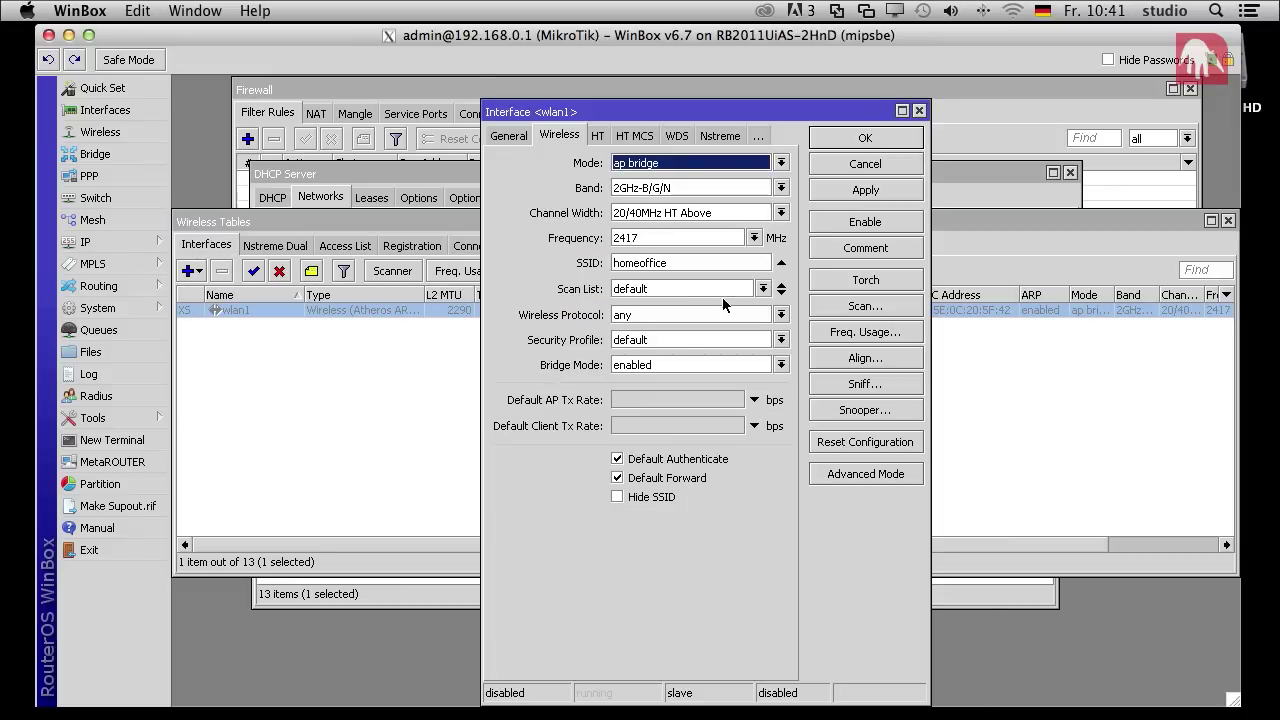
{"action": "left_click", "coordinate": [781, 341]}
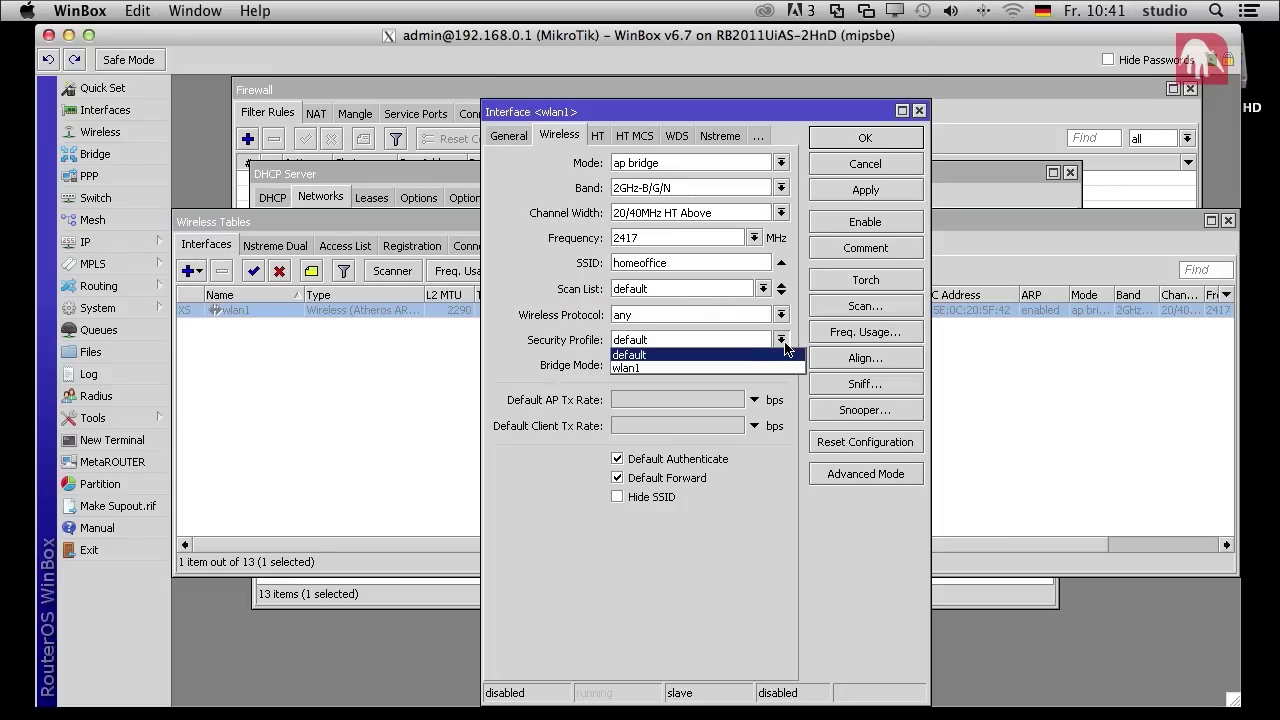
{"action": "left_click", "coordinate": [734, 368]}
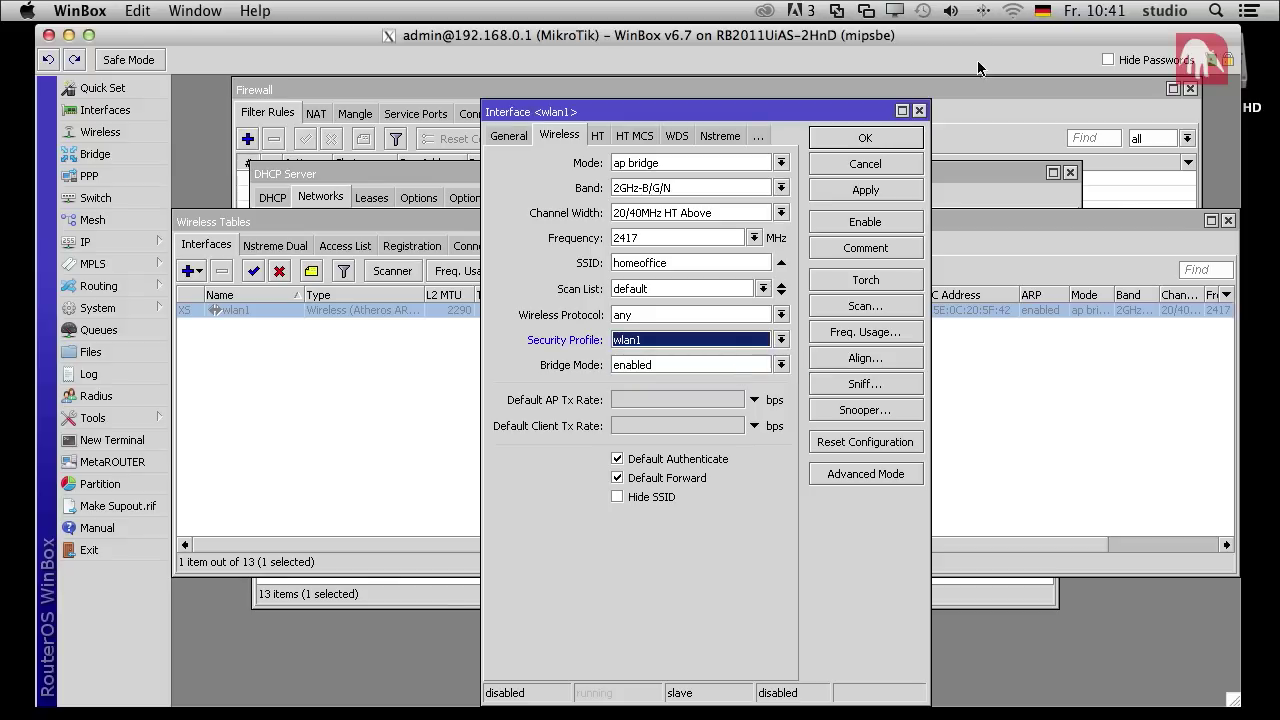
{"action": "left_click", "coordinate": [870, 192]}
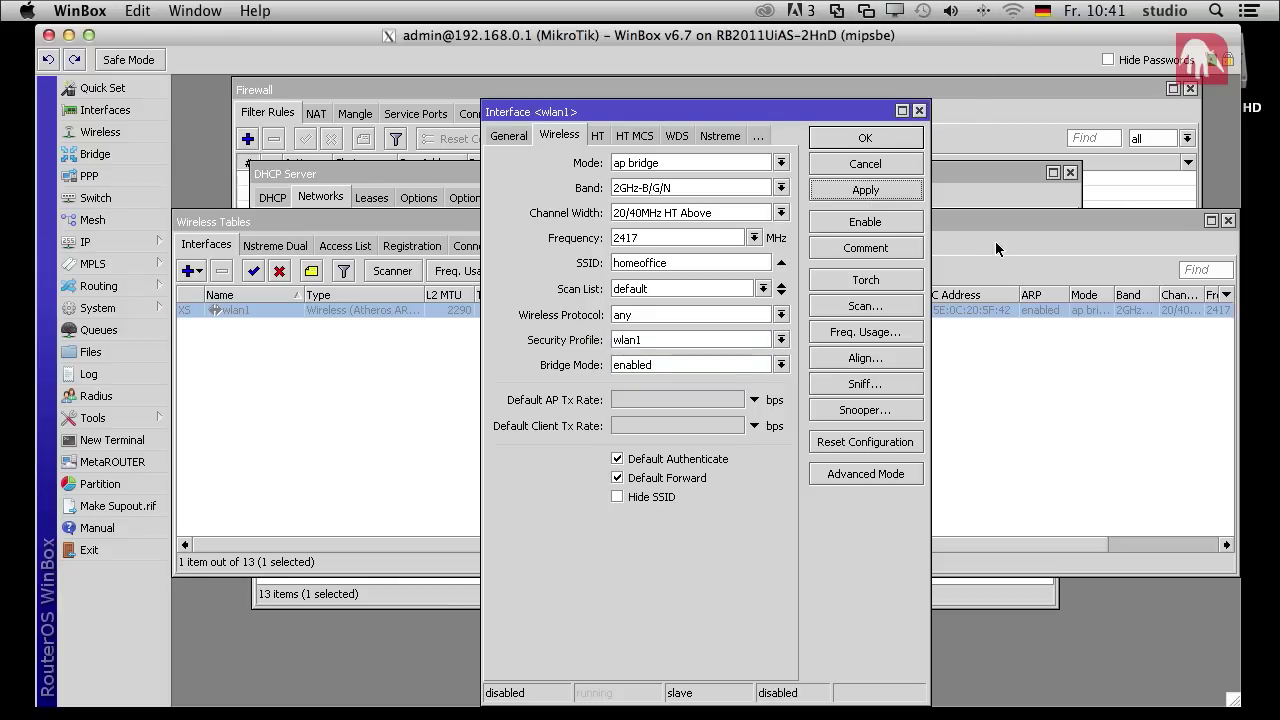
- Set the wlan1 country to germany in the advanced wireless settings, save the changes and enable the interface
{"action": "left_click", "coordinate": [869, 474]}
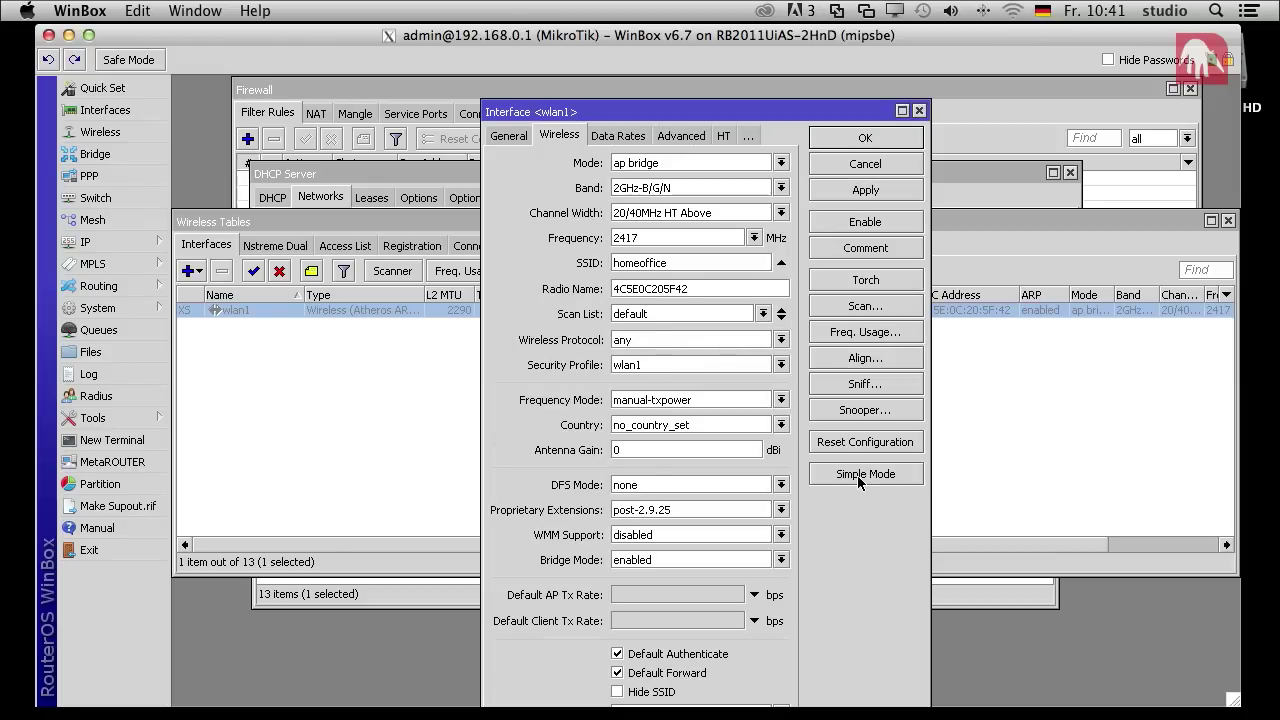
{"action": "left_click", "coordinate": [783, 425]}
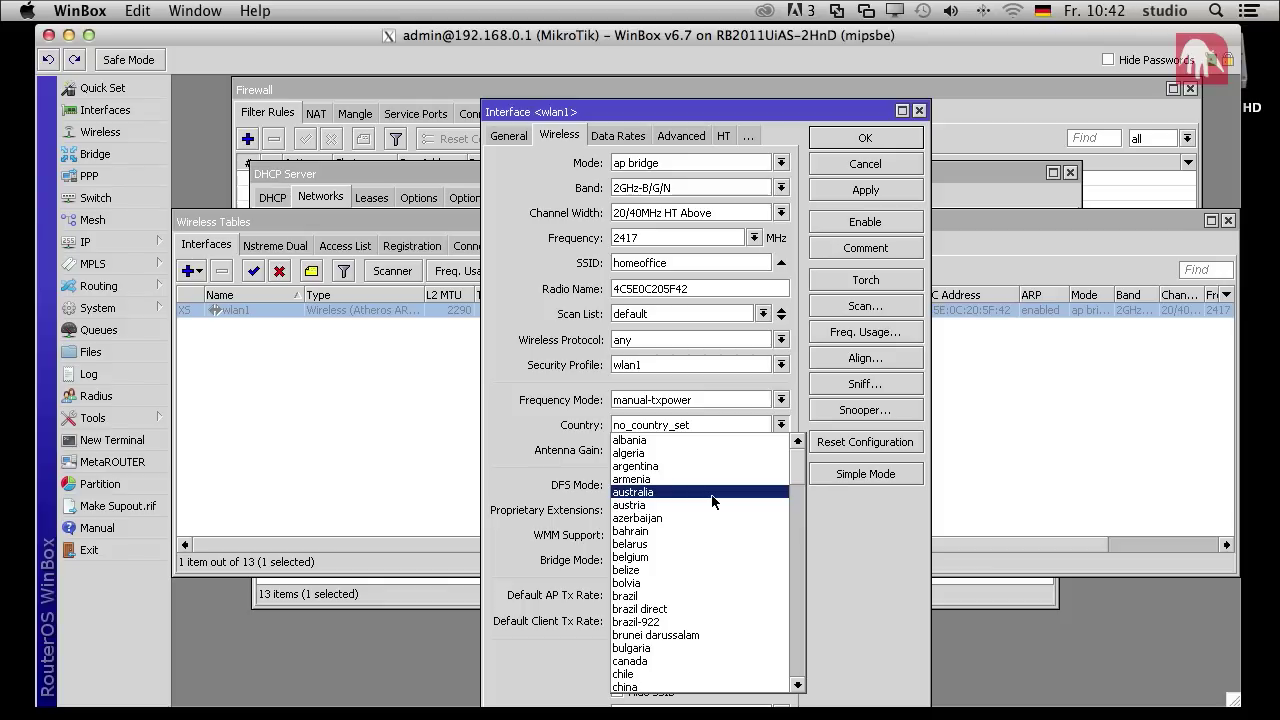
{"action": "scroll", "coordinate": [713, 500], "scroll_direction": "down", "scroll_amount": 2}
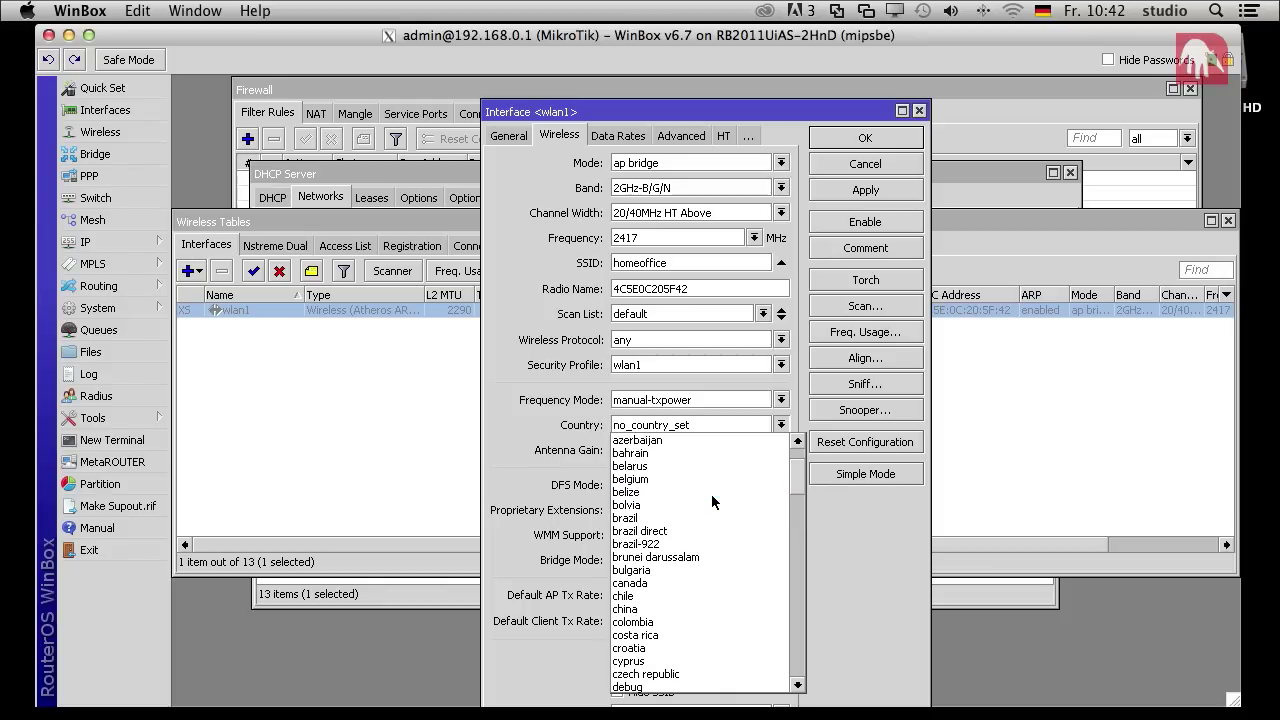
{"action": "key", "text": "g"}
{"action": "key", "text": "Down"}
{"action": "key", "text": "Down"}
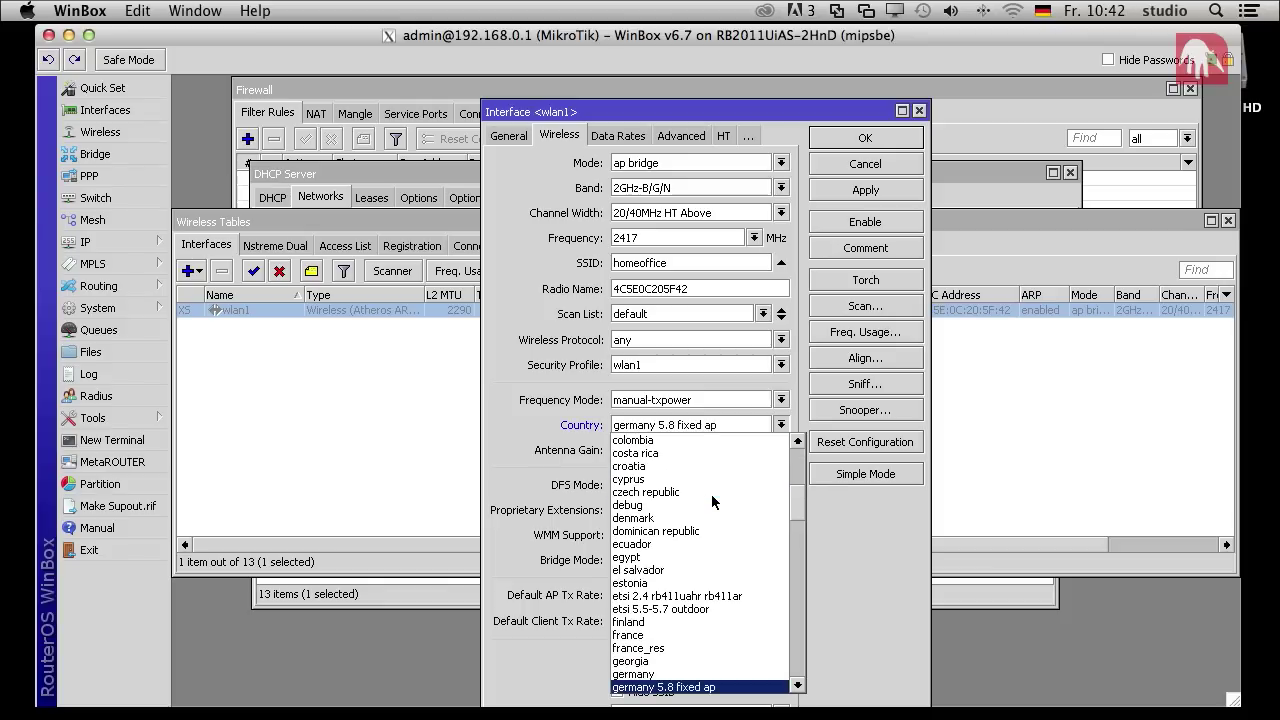
{"action": "key", "text": "Up"}
{"action": "key", "text": "Return"}
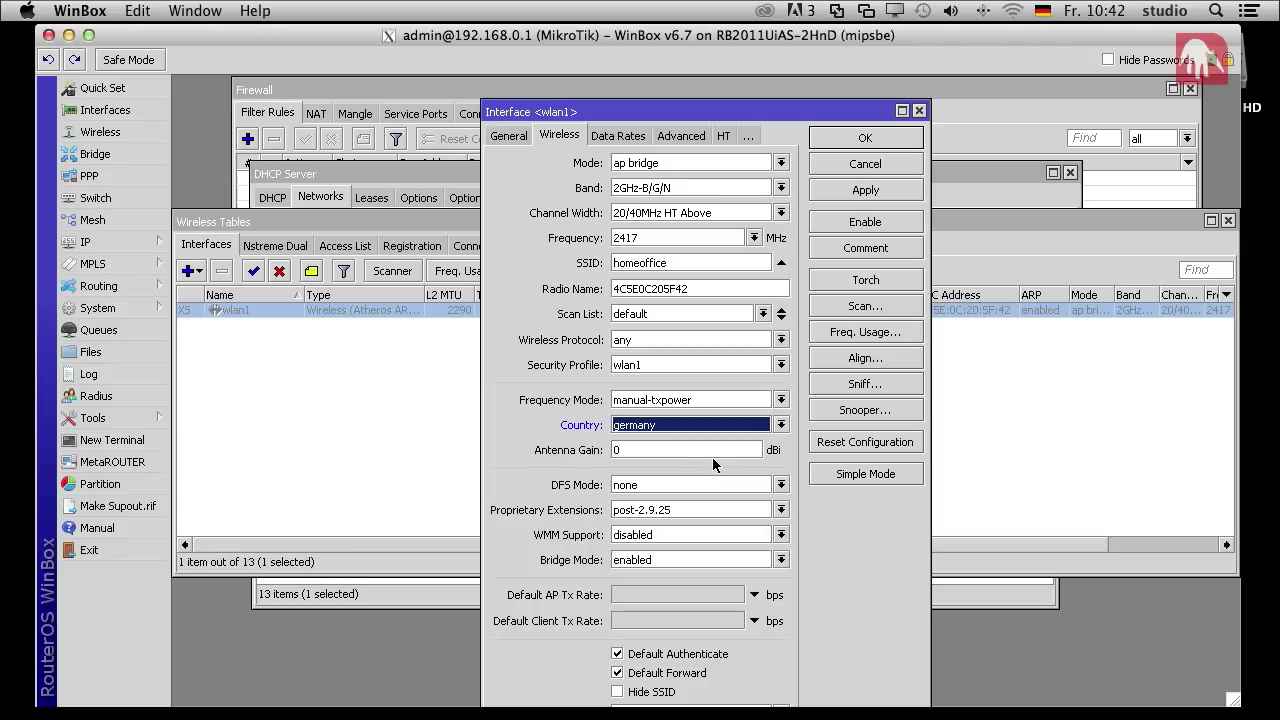
{"action": "left_click", "coordinate": [716, 452]}
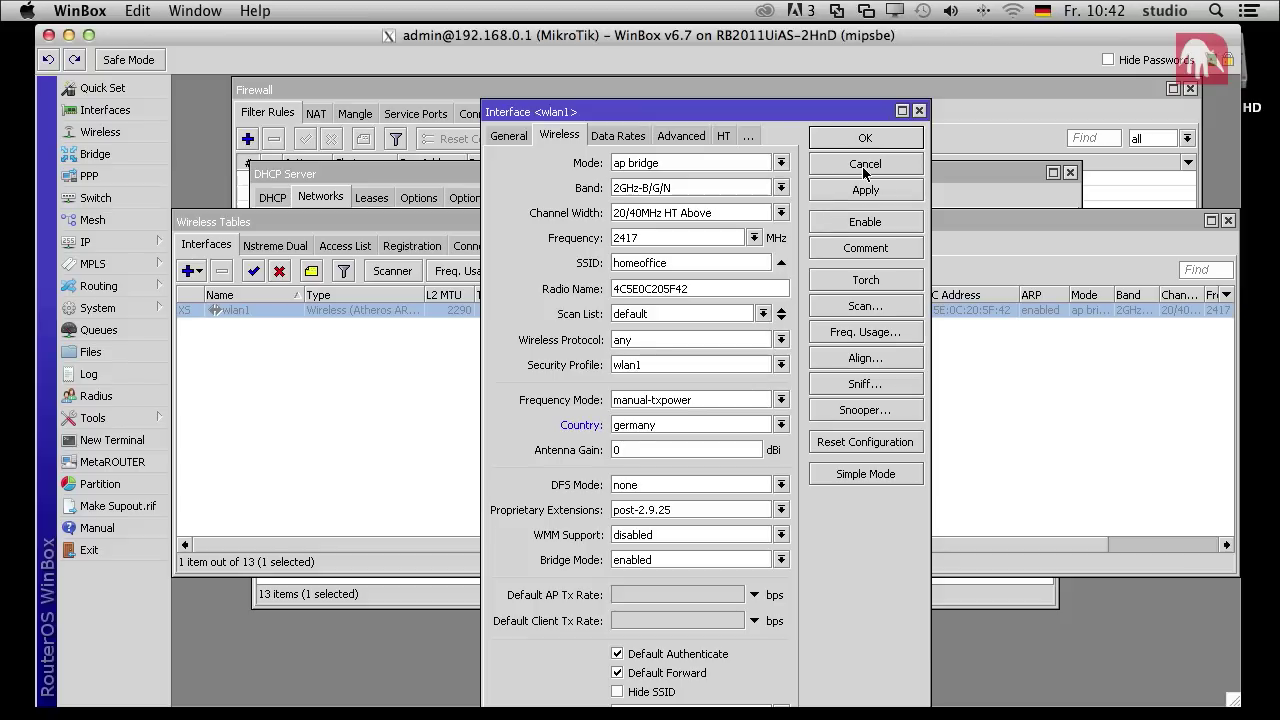
{"action": "left_click", "coordinate": [878, 138]}
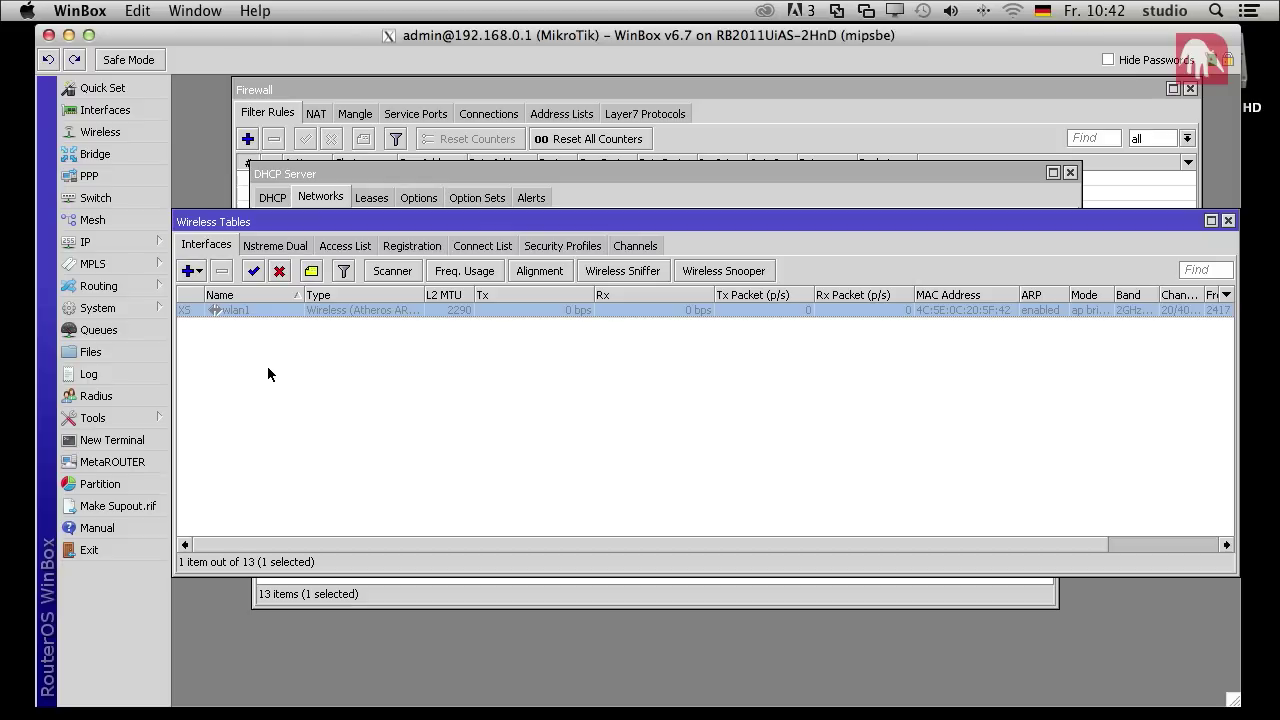
{"action": "left_click", "coordinate": [257, 274]}
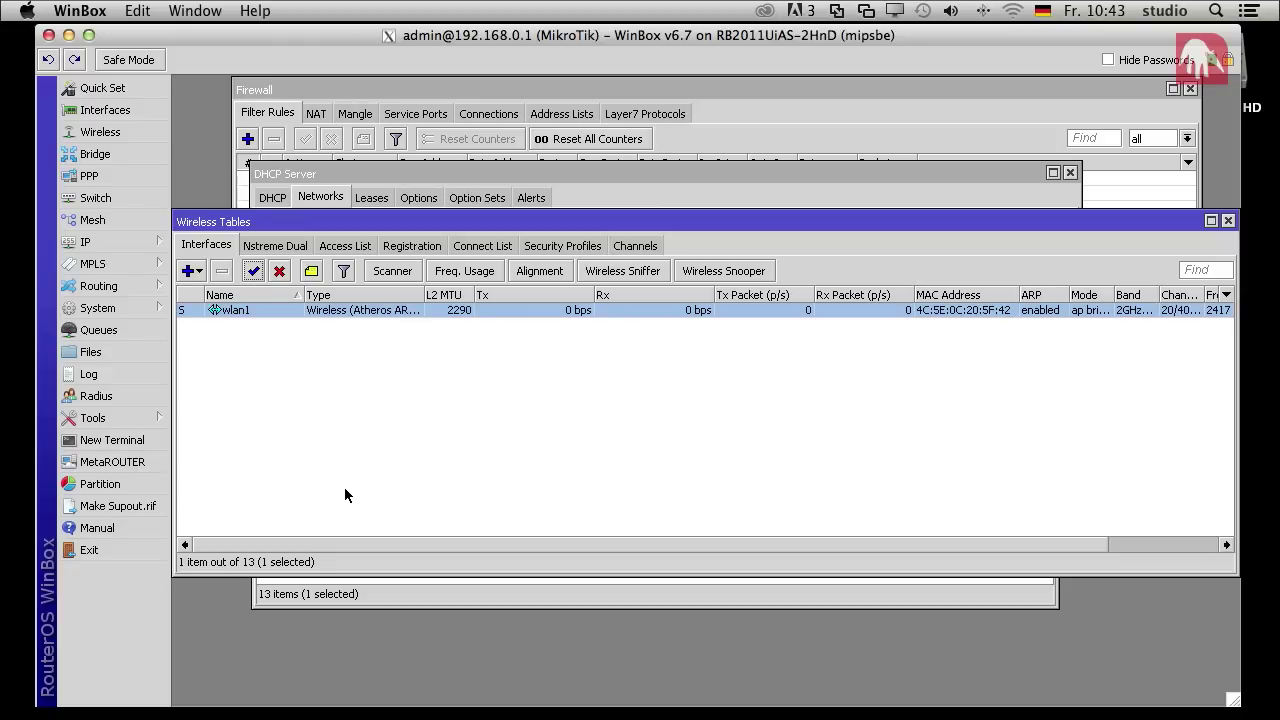
- Connect the Mac to the homeoffice wireless network by entering its WPA2 password
{"action": "left_click", "coordinate": [1016, 11]}
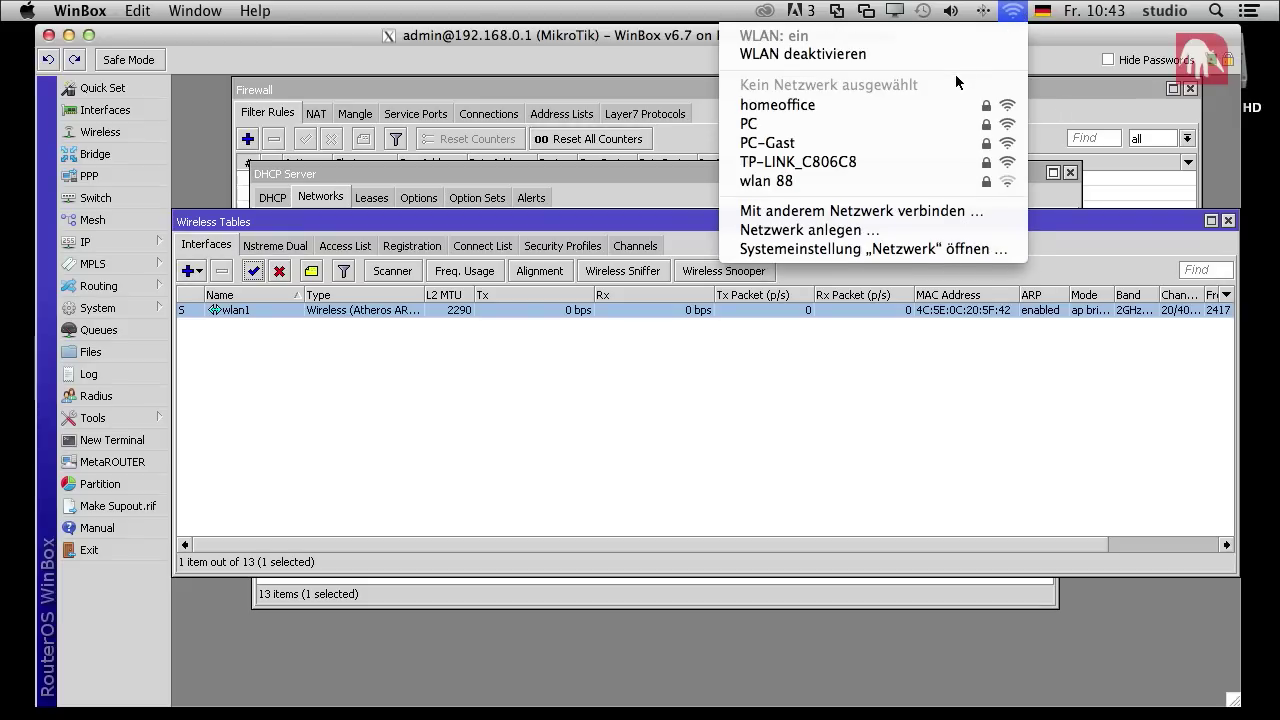
{"action": "left_click", "coordinate": [867, 104]}
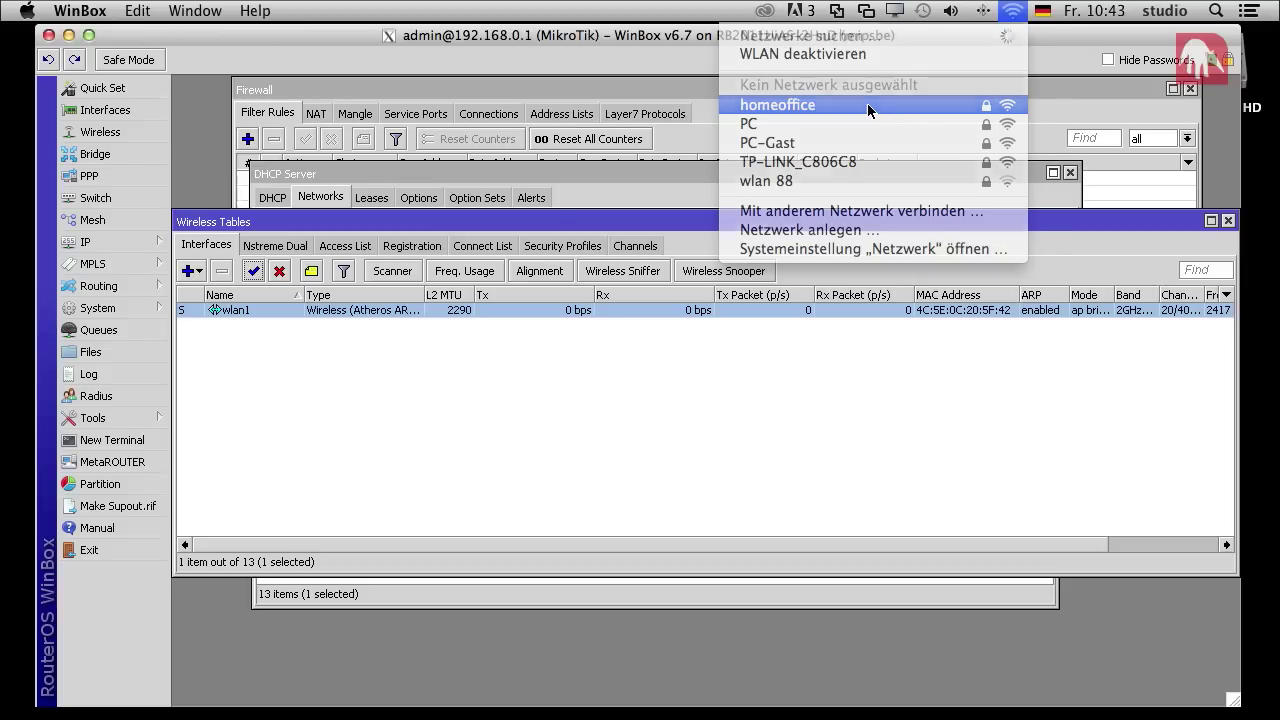
{"action": "type", "text": "••••••••"}
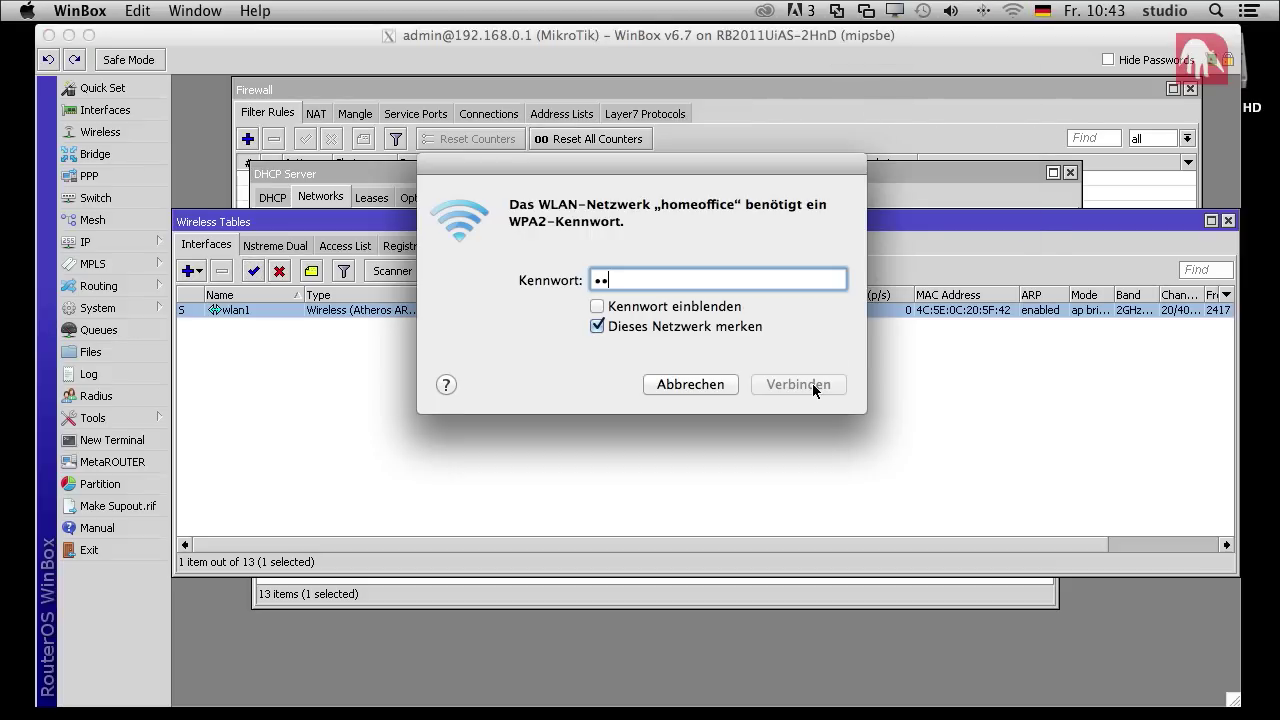
{"action": "left_click", "coordinate": [813, 386]}
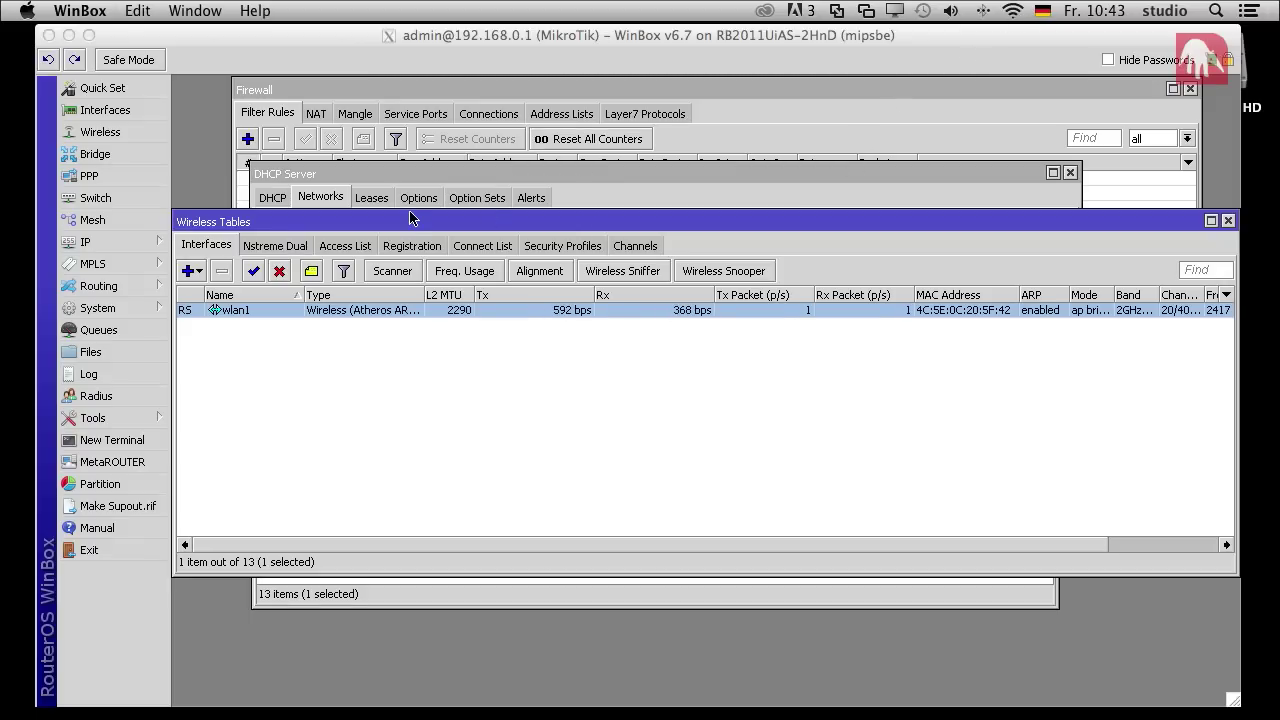
- Check the wireless registration table for the client connected to wlan1
{"action": "left_click", "coordinate": [484, 246]}
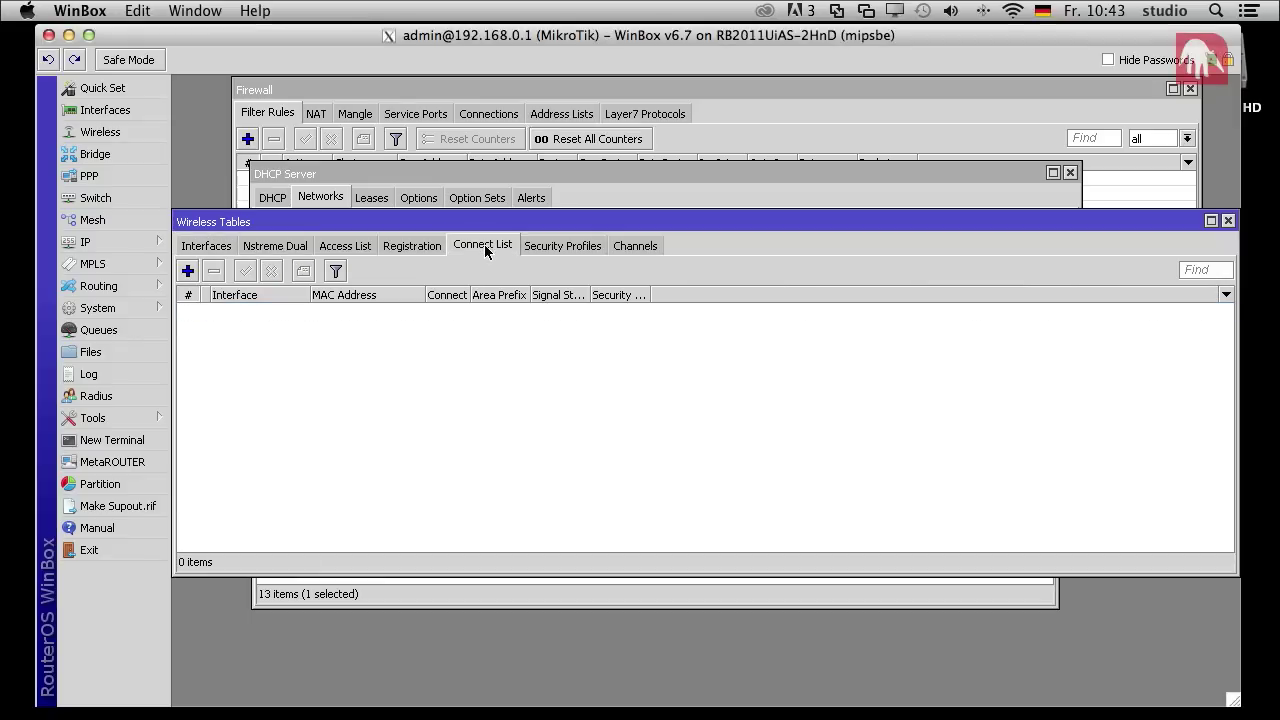
{"action": "left_click", "coordinate": [432, 250]}
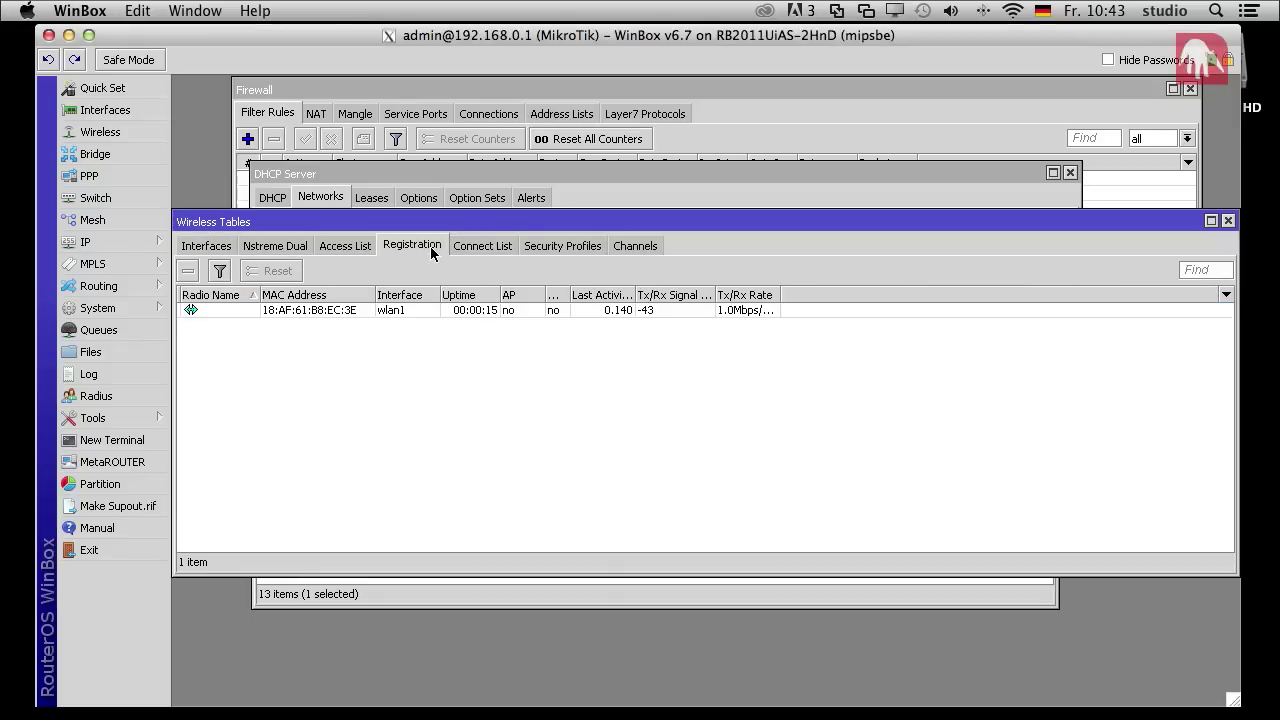
{"action": "left_click", "coordinate": [360, 310]}
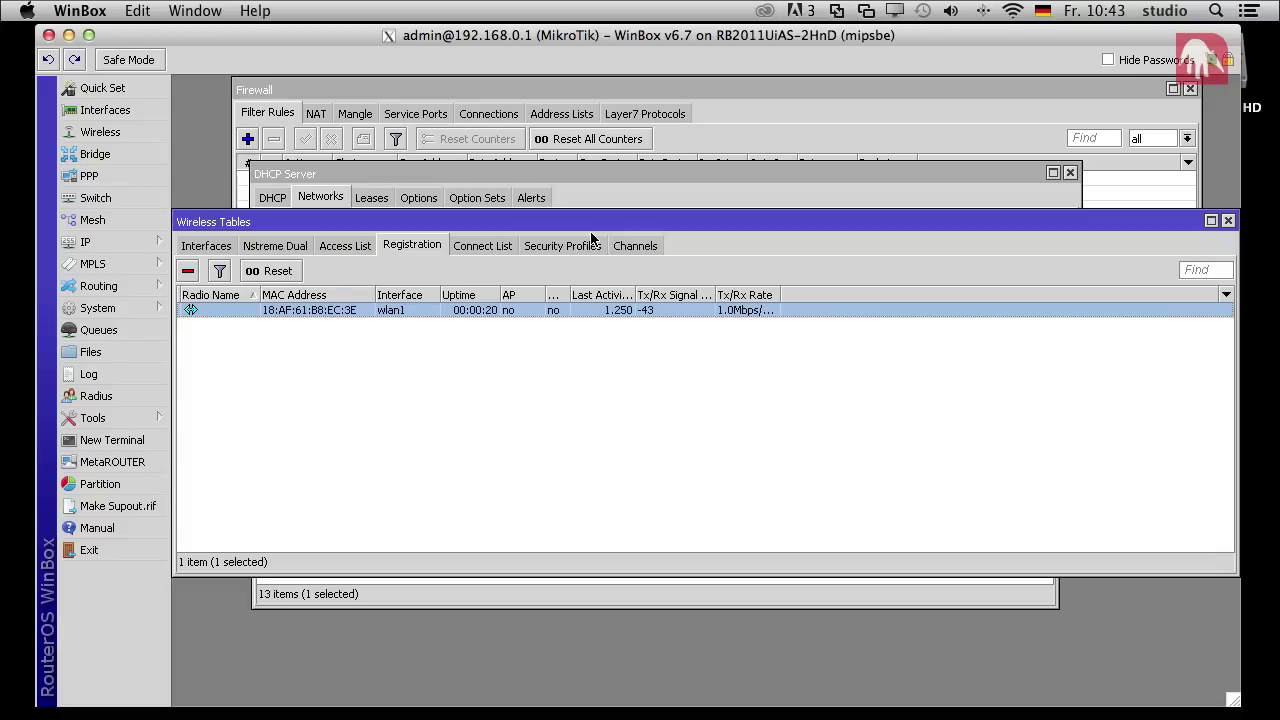
- Switch to macOS System Preferences, examine the WLAN connection's TCP/IP and DNS settings, discard the dialog and return to WinBox
{"action": "mouse_move", "coordinate": [3, 262]}
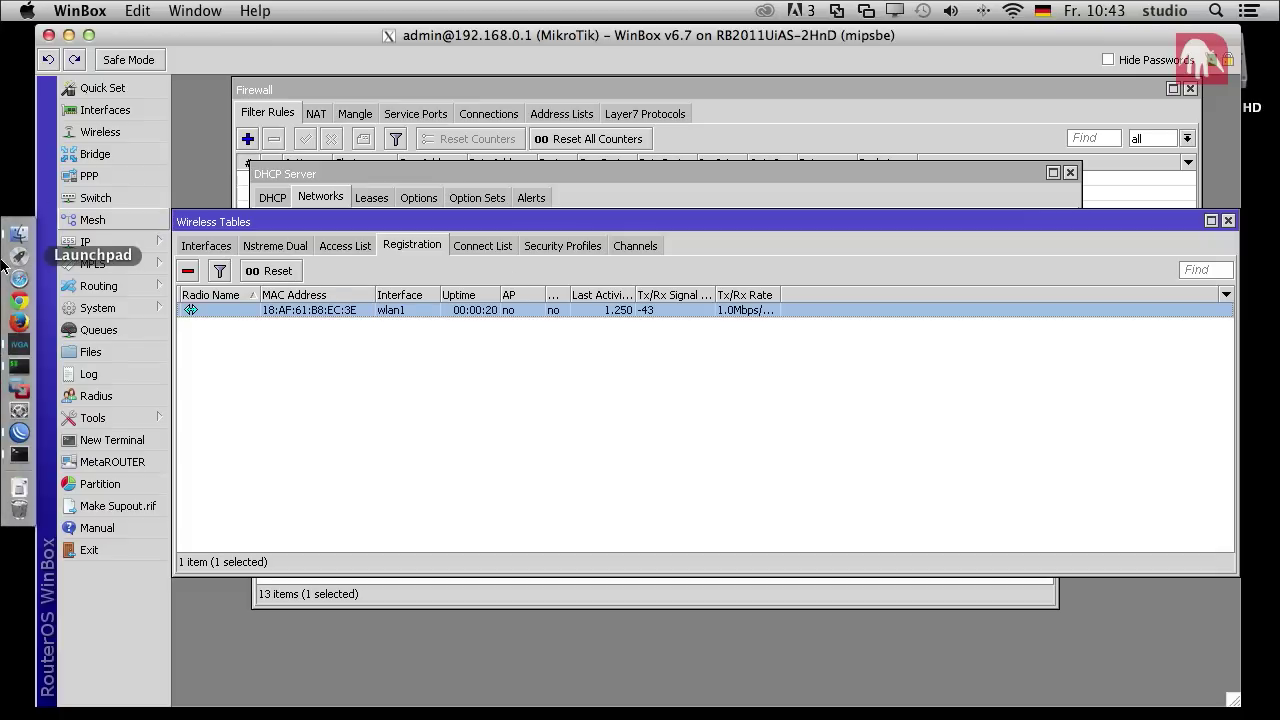
{"action": "left_click", "coordinate": [19, 412]}
{"action": "left_click", "coordinate": [612, 366]}
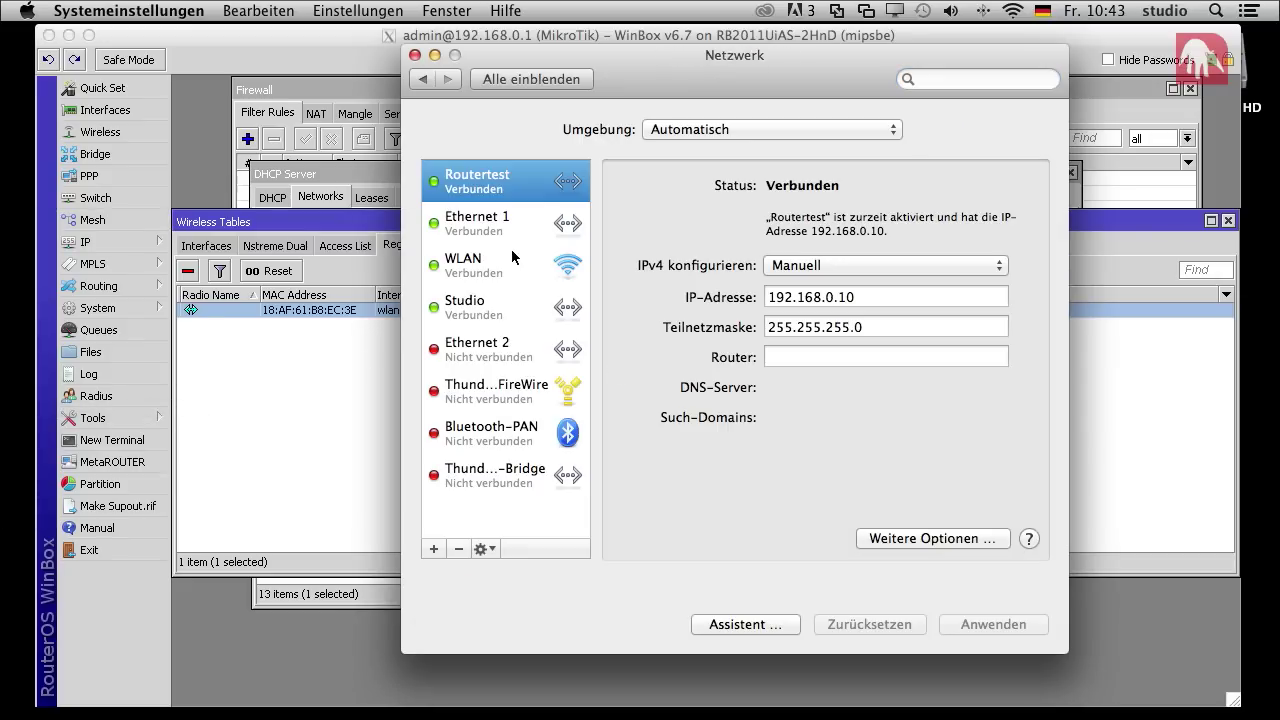
{"action": "left_click", "coordinate": [504, 255]}
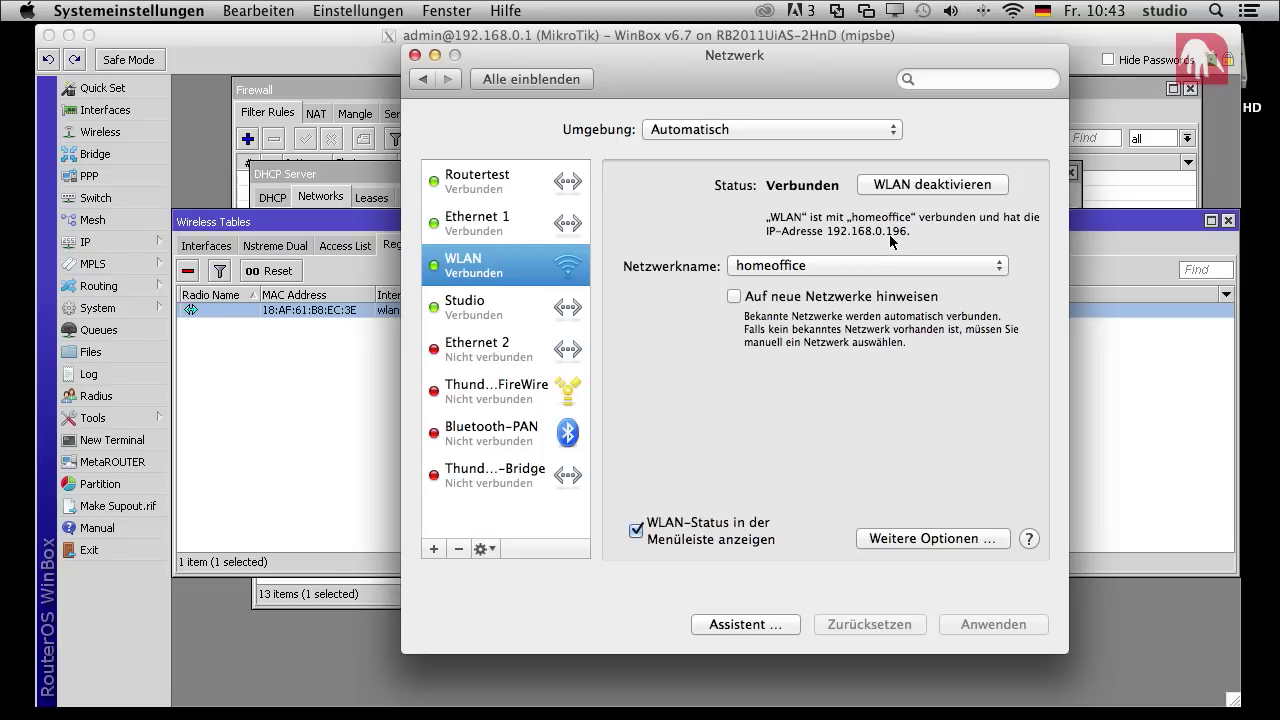
{"action": "left_click", "coordinate": [972, 540]}
{"action": "left_click", "coordinate": [627, 164]}
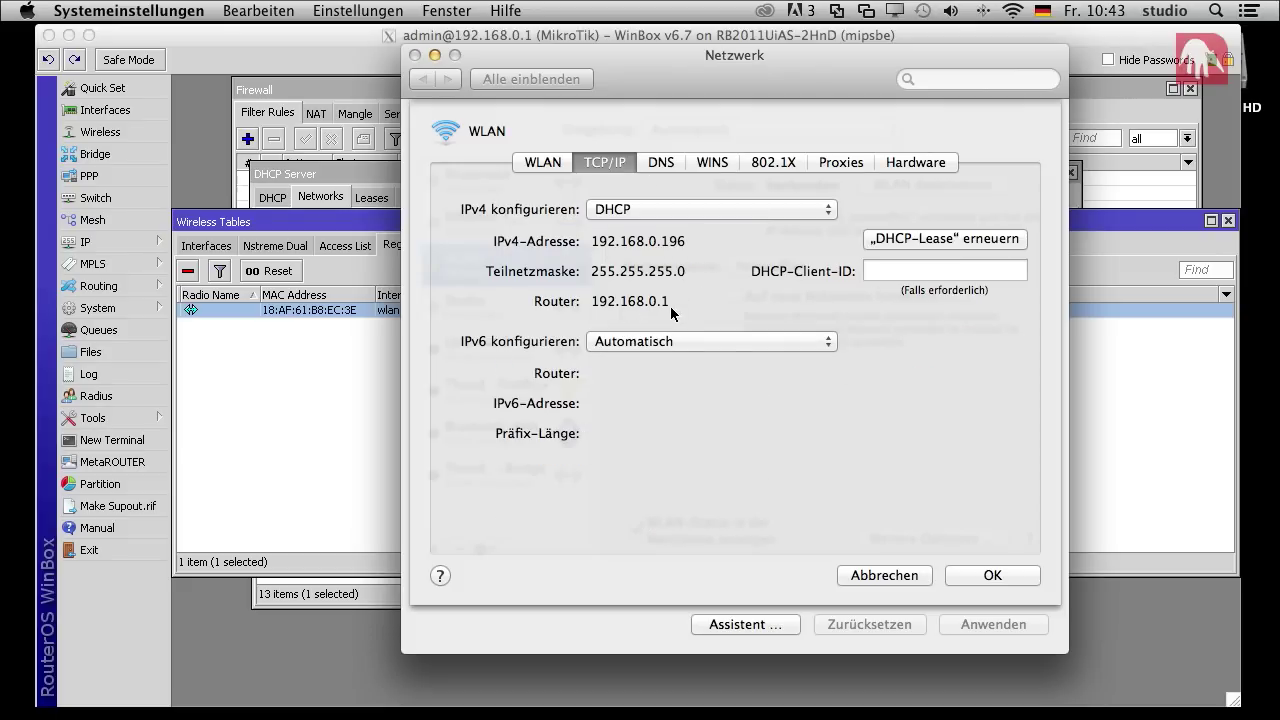
{"action": "left_click", "coordinate": [662, 163]}
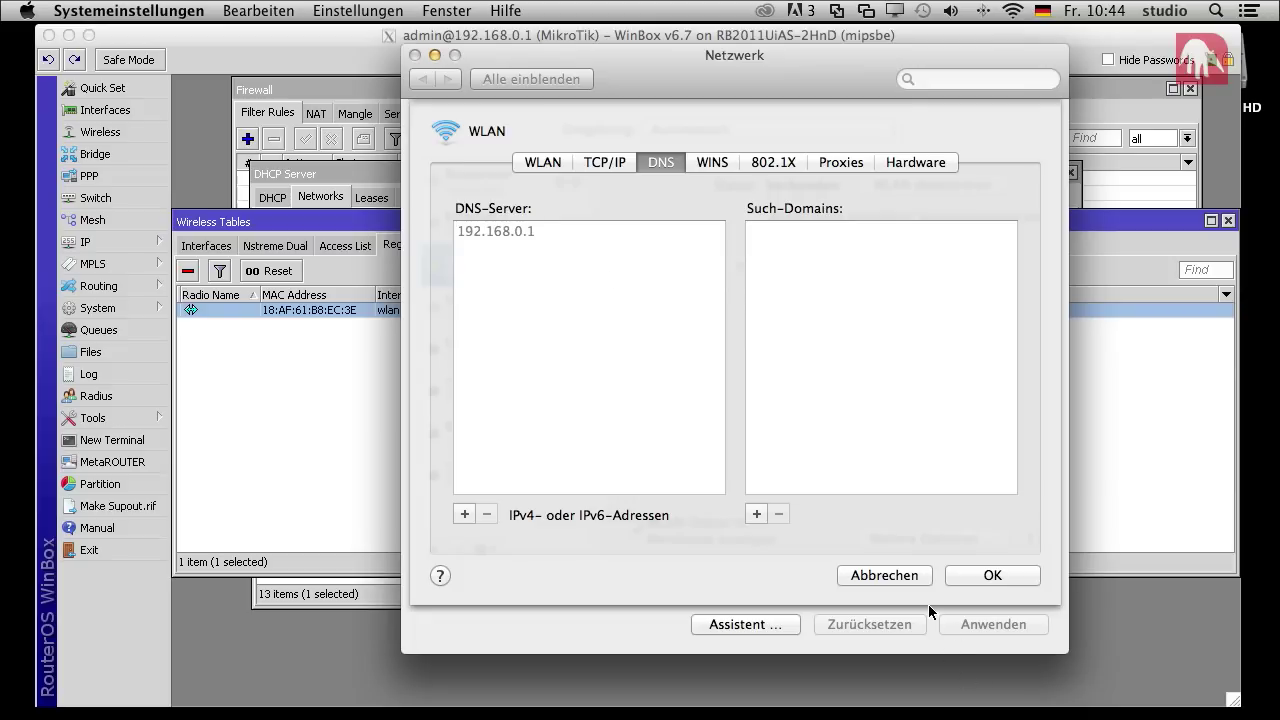
{"action": "left_click", "coordinate": [911, 578]}
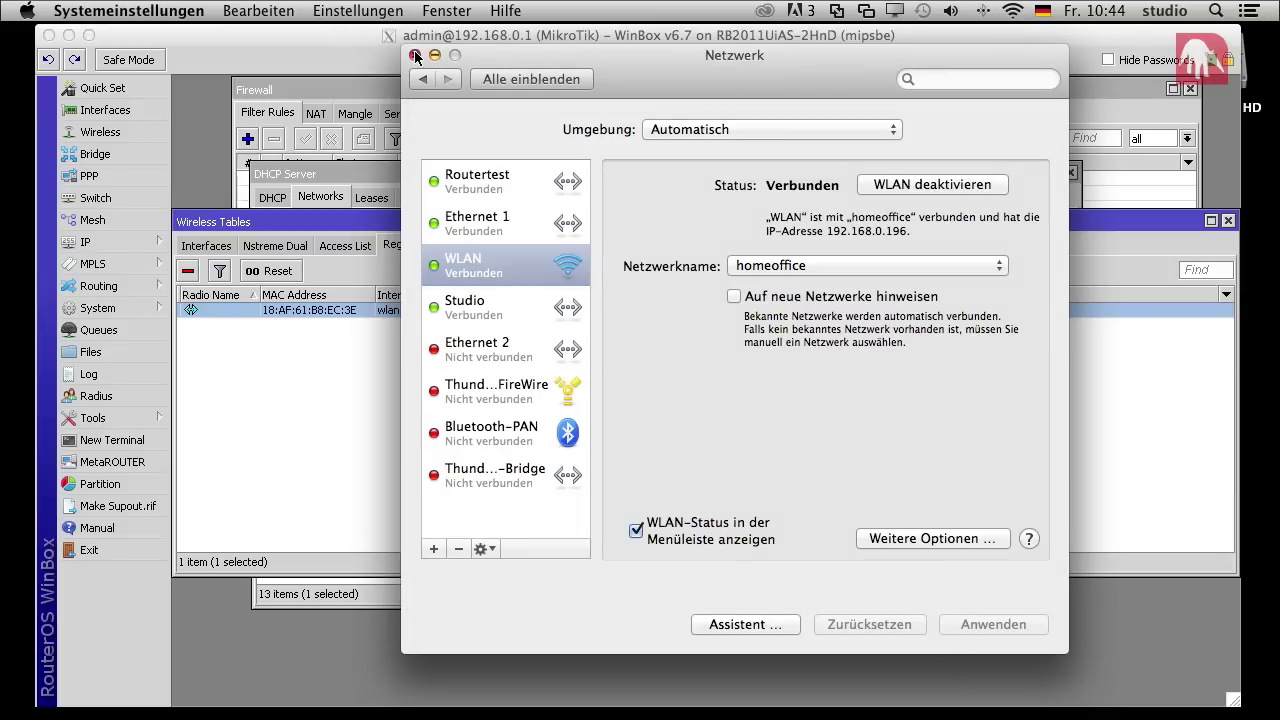
{"action": "left_click", "coordinate": [415, 55]}
{"action": "left_click", "coordinate": [429, 397]}
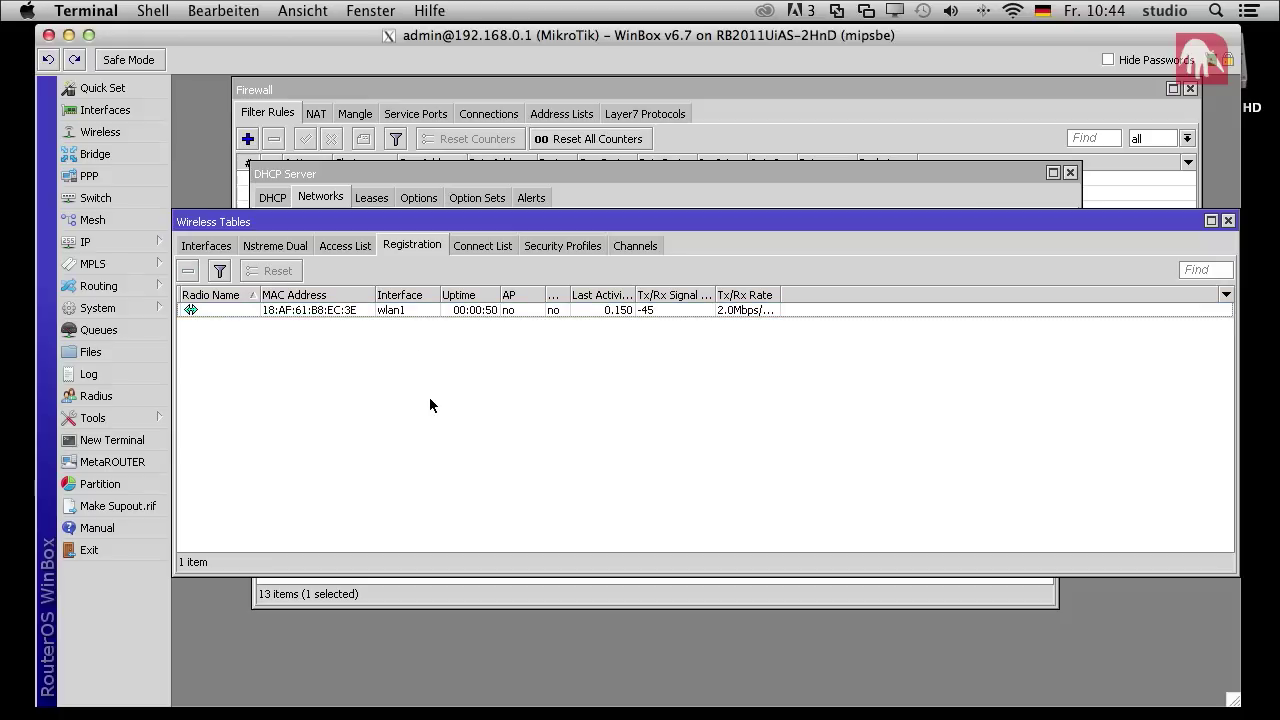